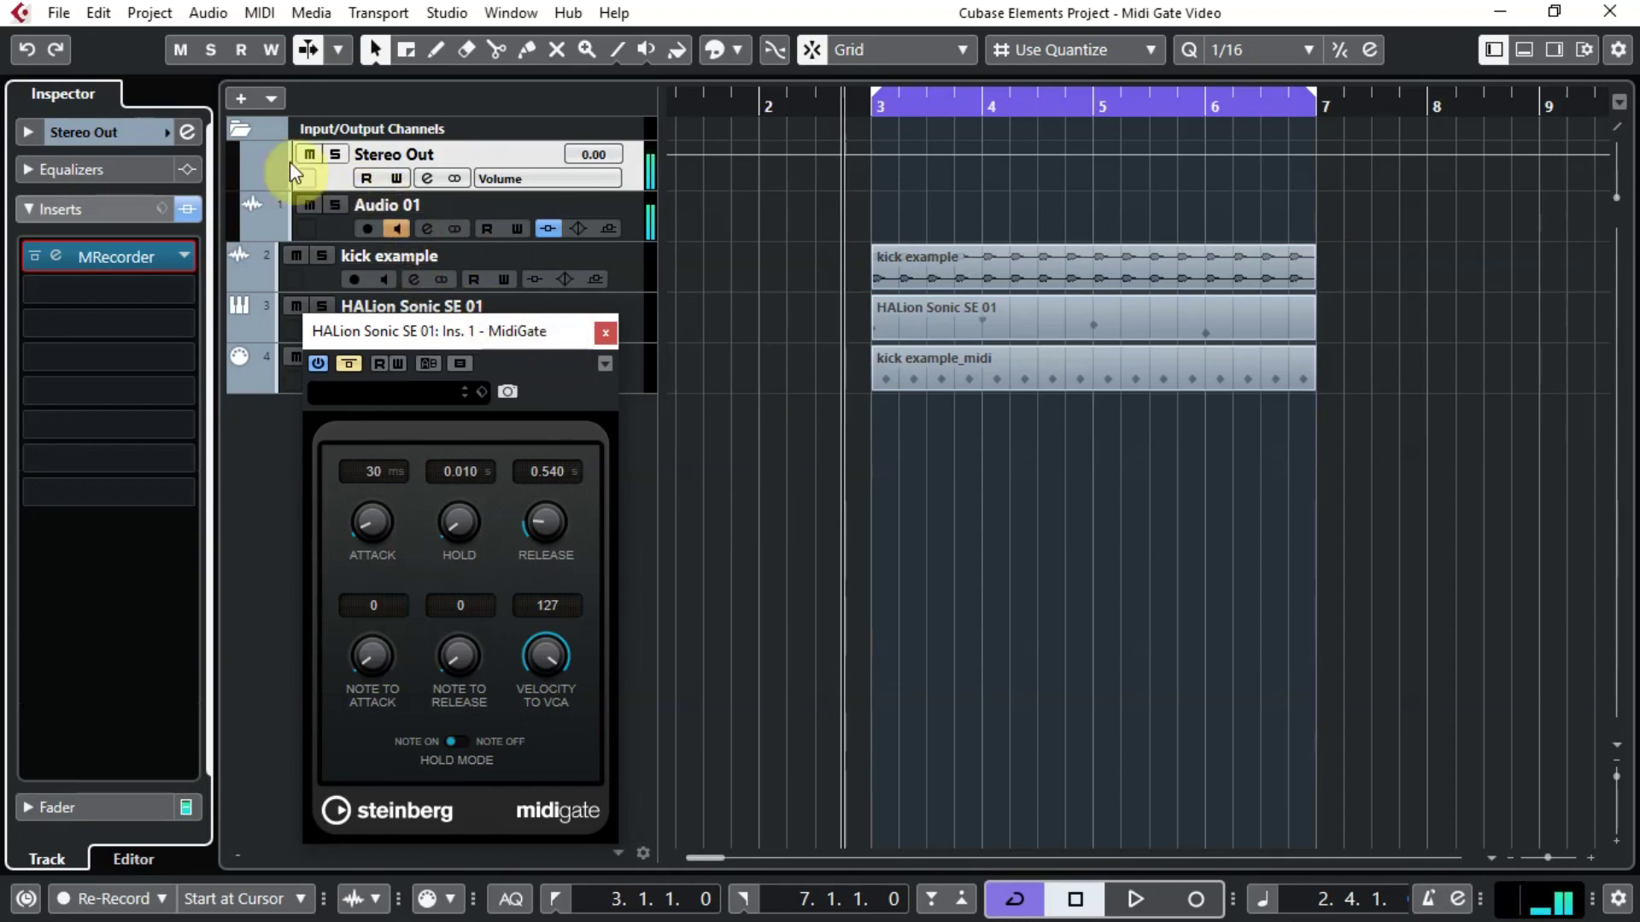
Collapse the Input/Output Channels folder and play the bar 3–7 loop, toggling MidiGate on and off.
click(242, 132)
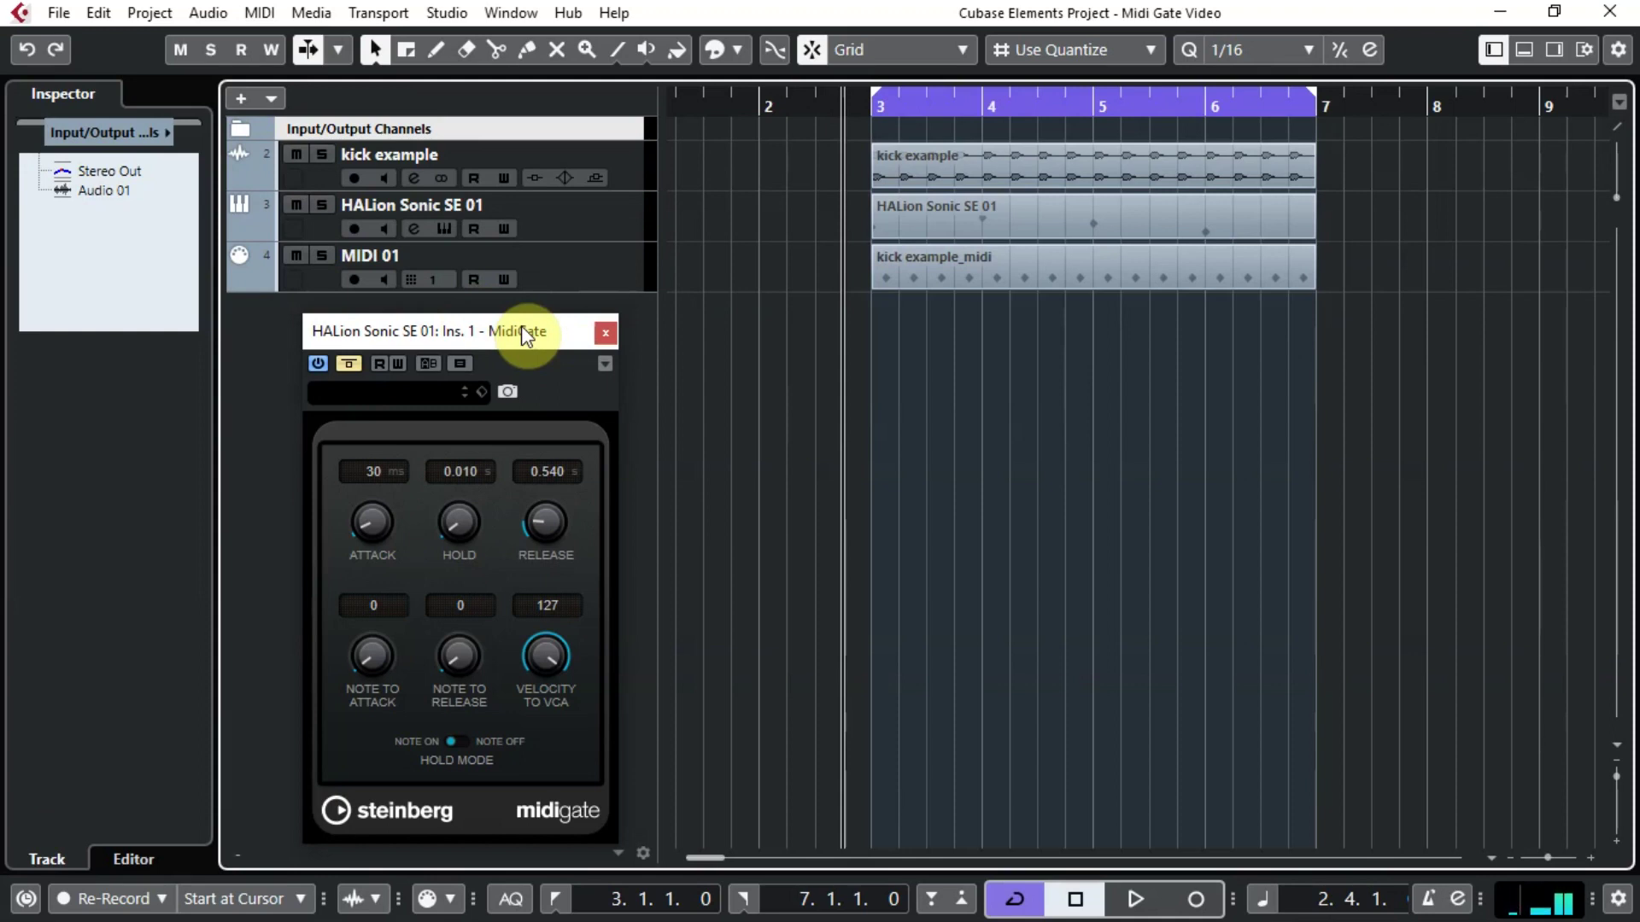
key(space)
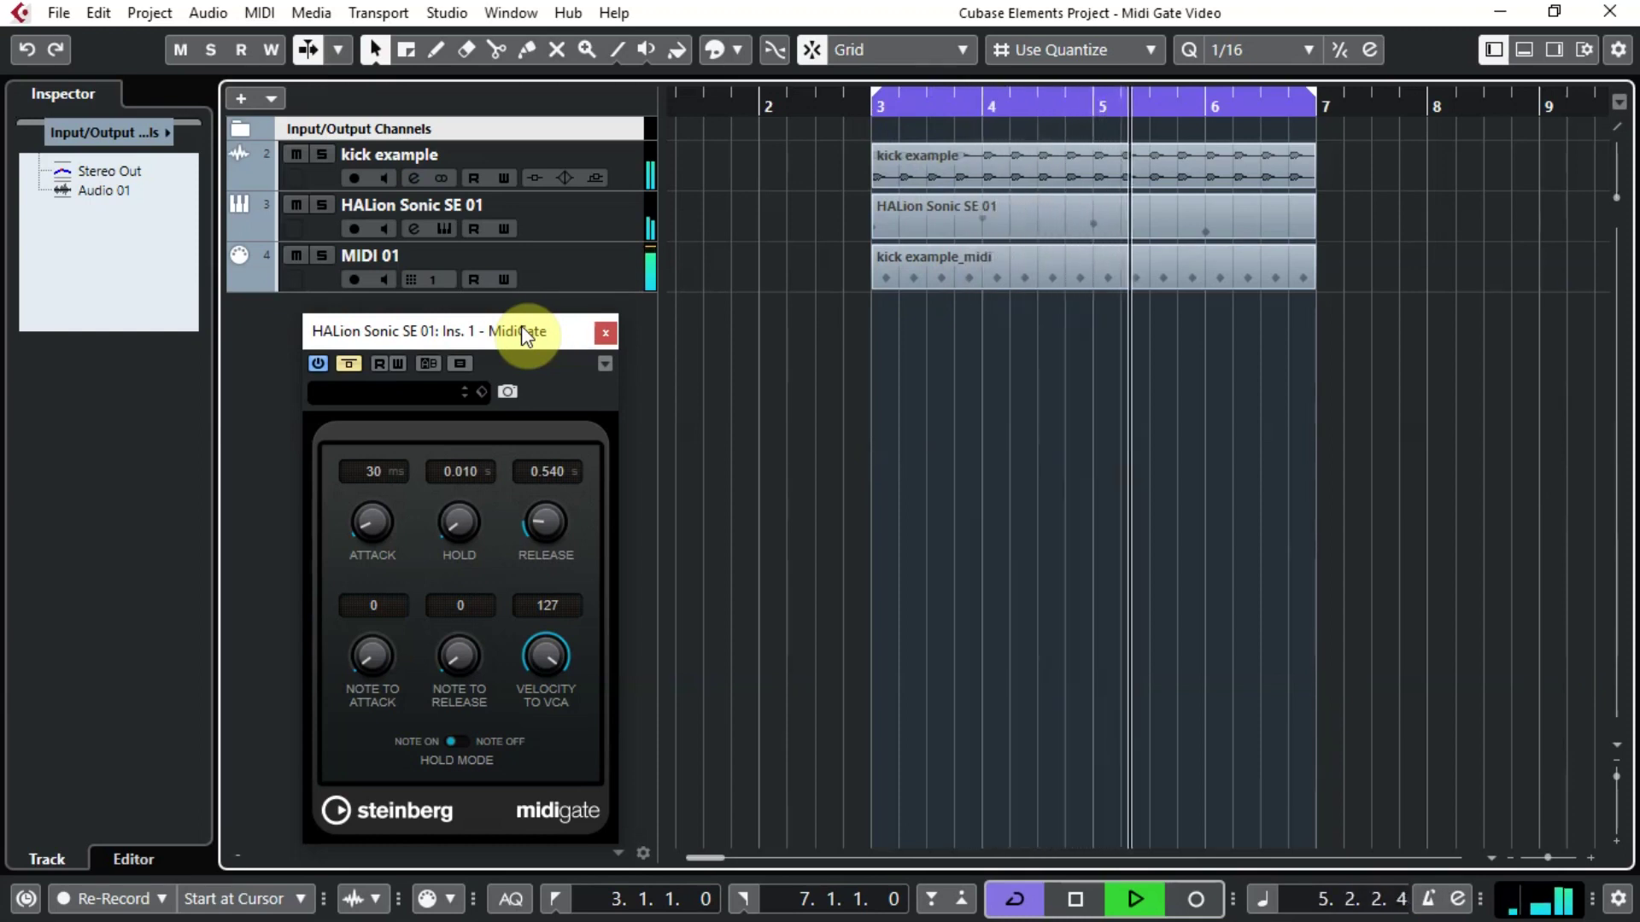
click(346, 364)
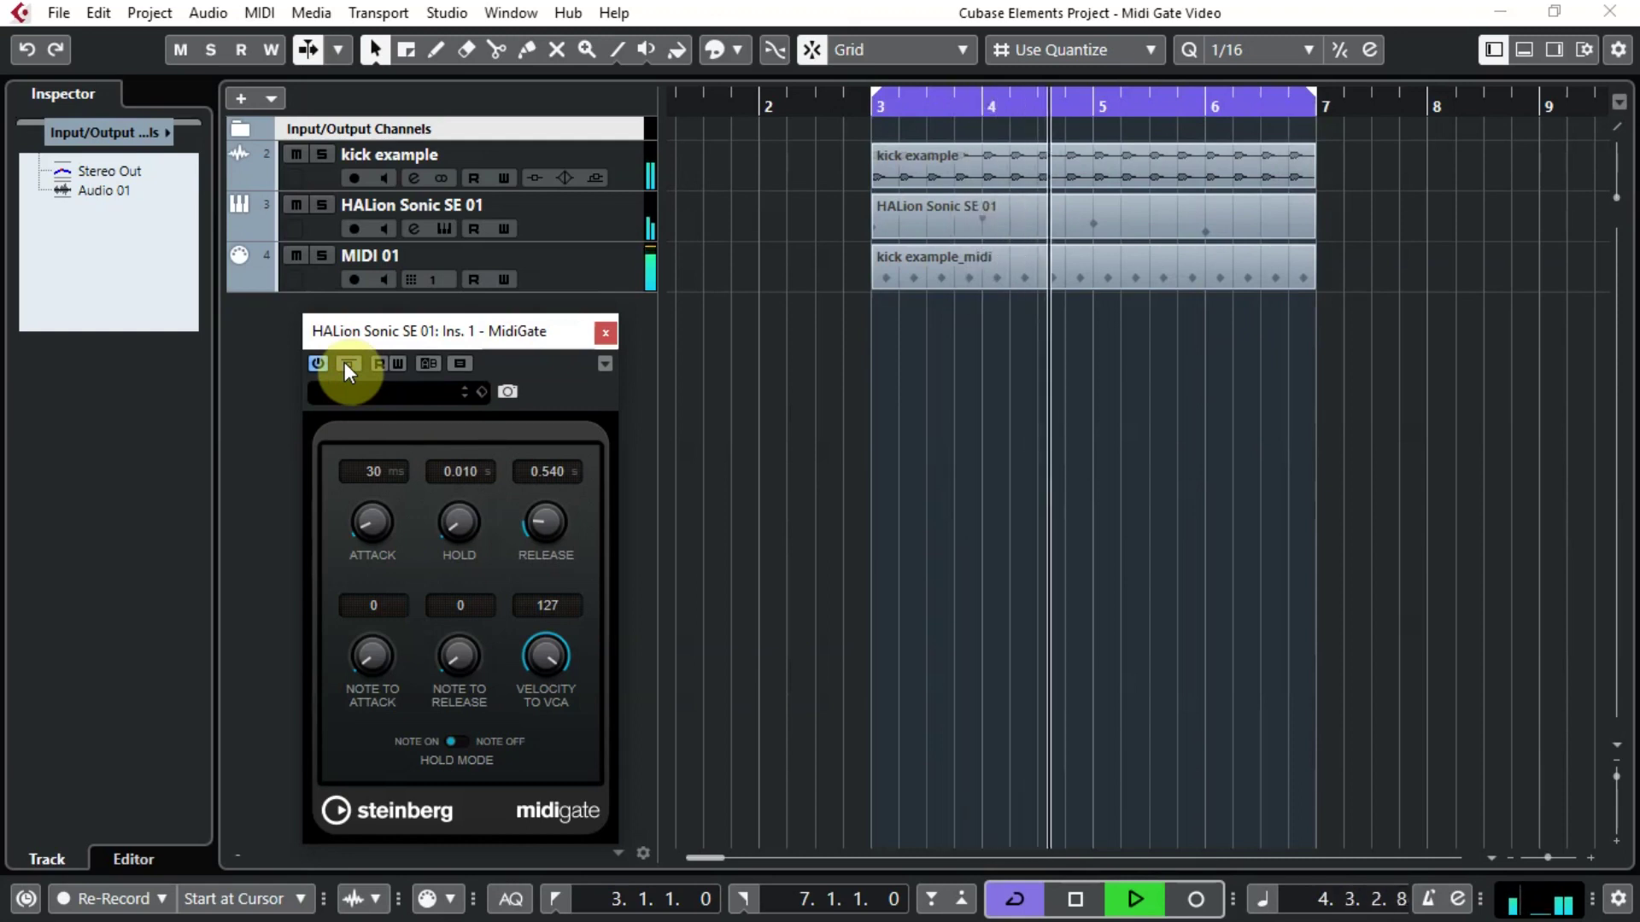
click(346, 364)
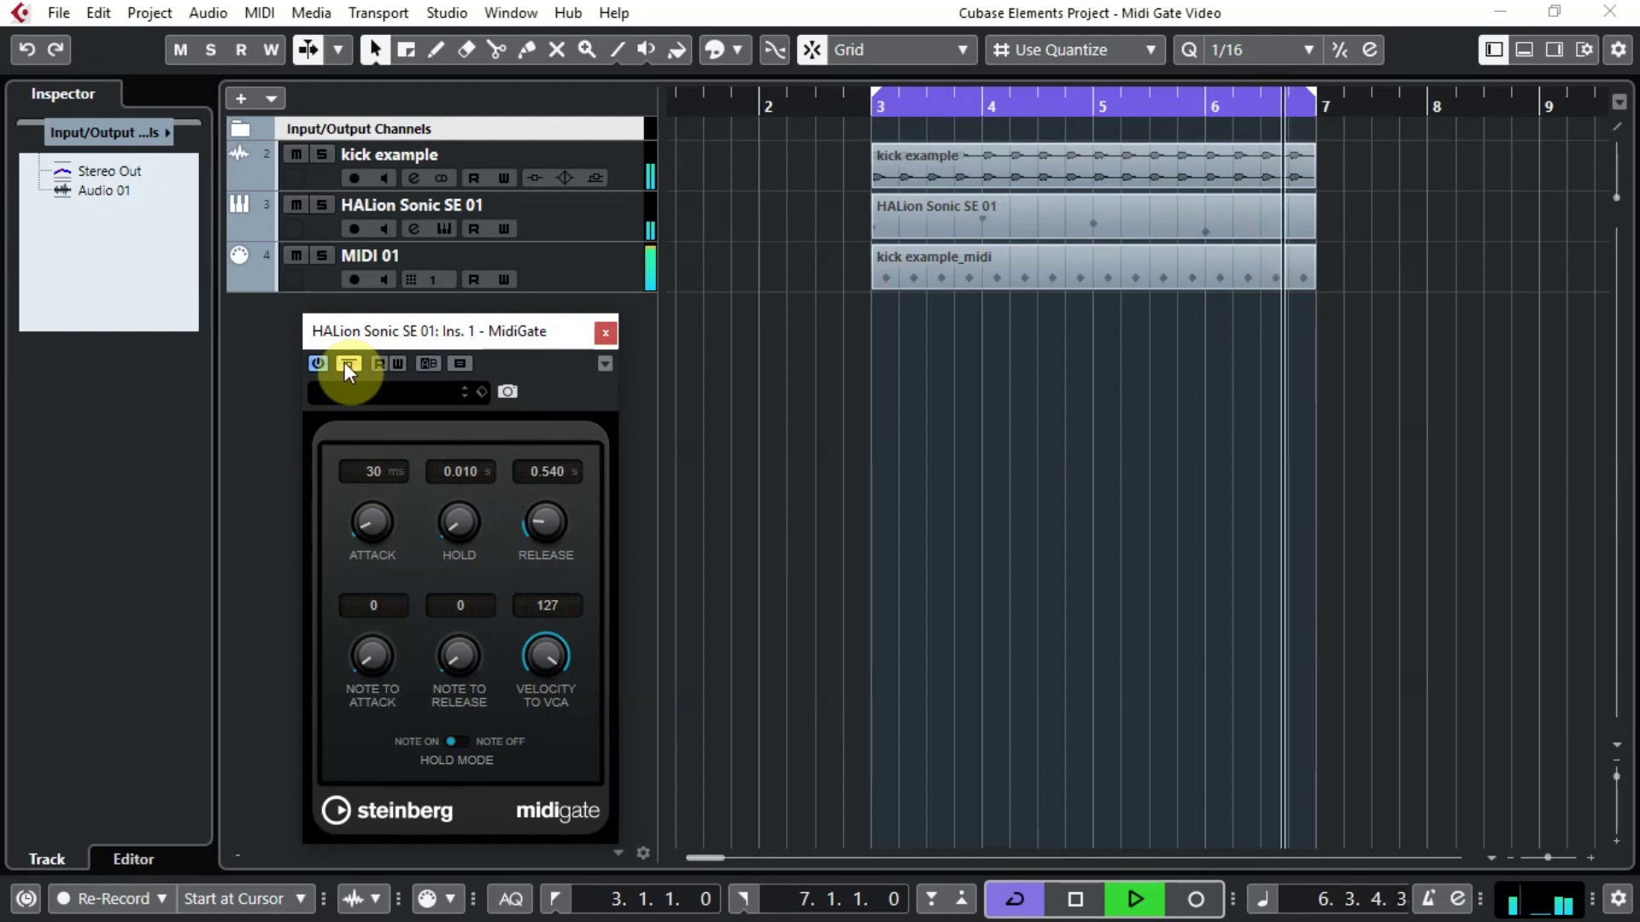
key(space)
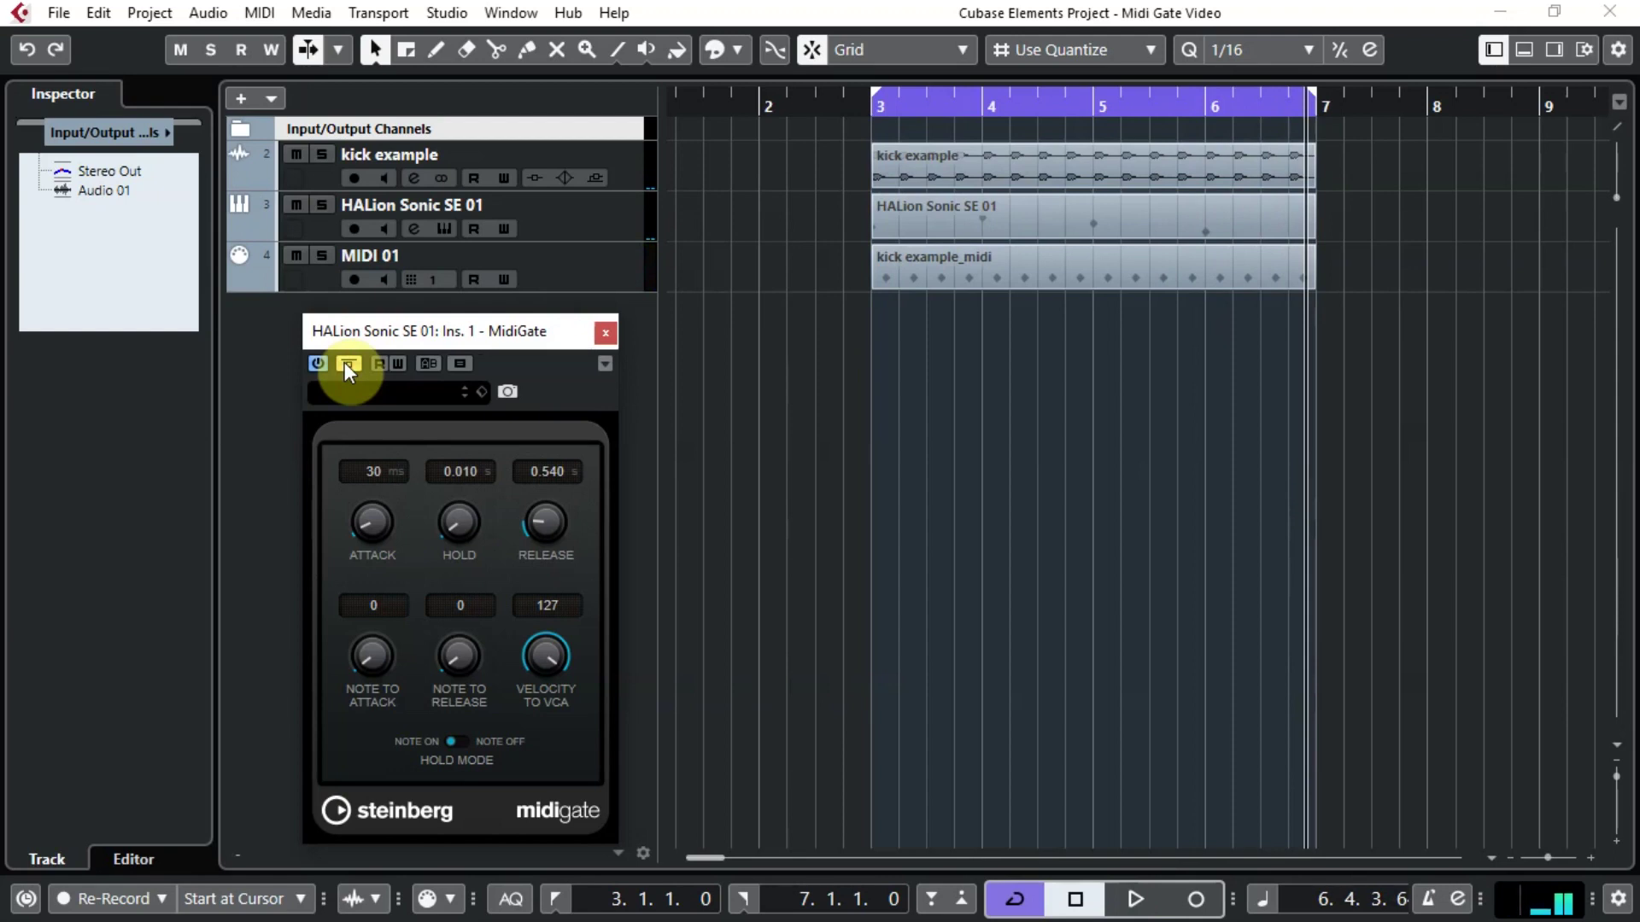
Remove the MIDI 01 track and its data, confirming the deletion.
right_click(581, 274)
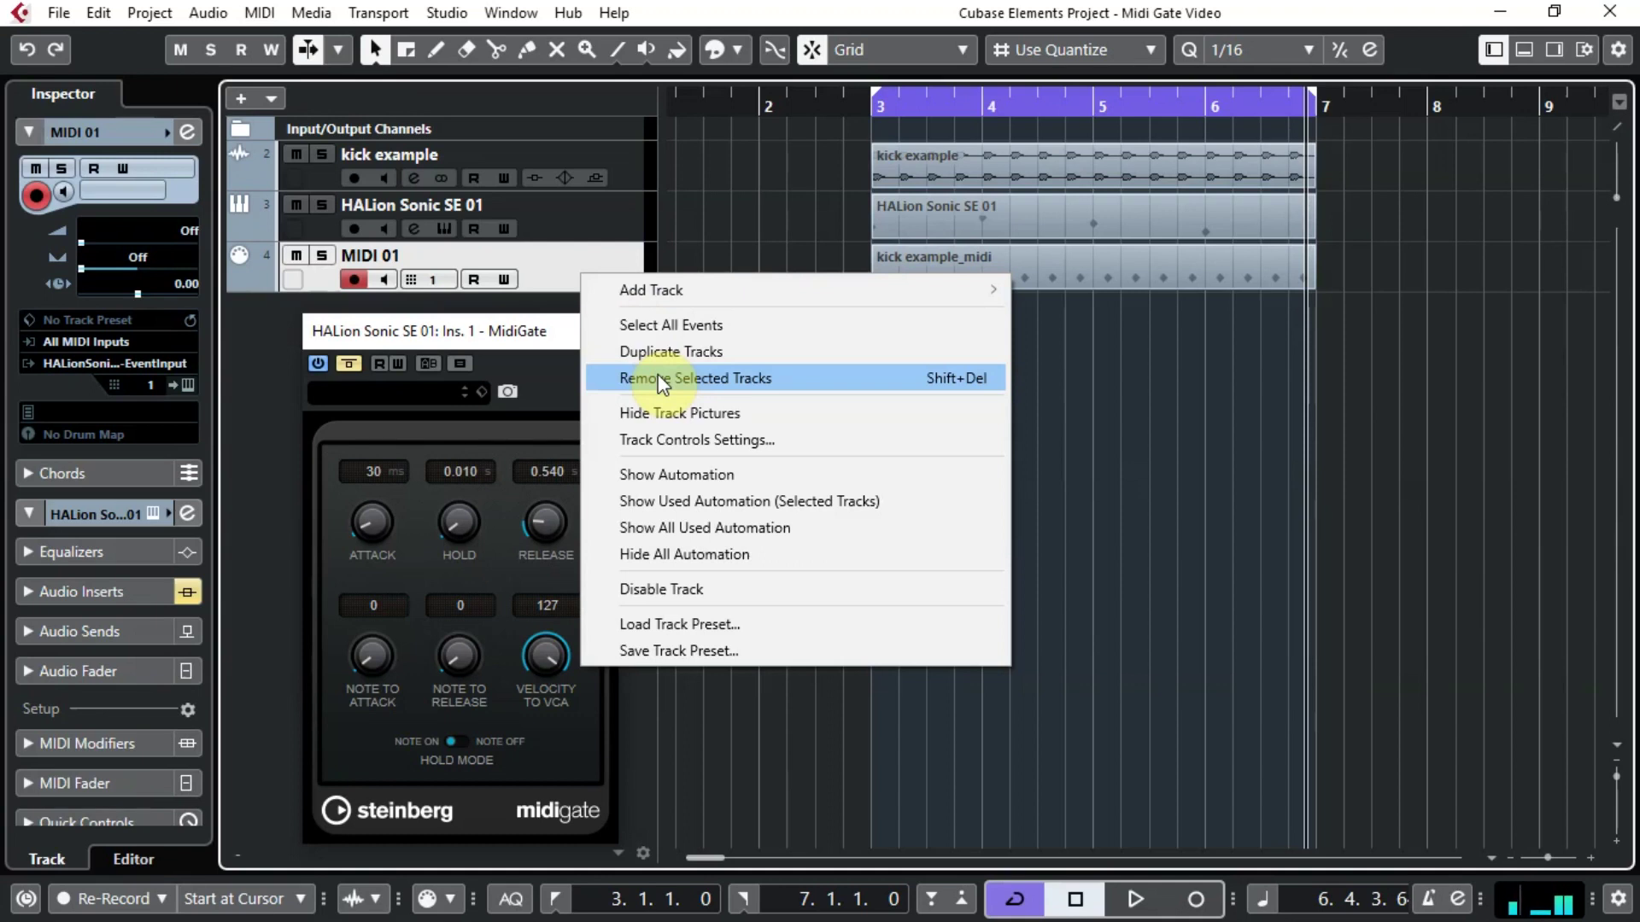
click(657, 377)
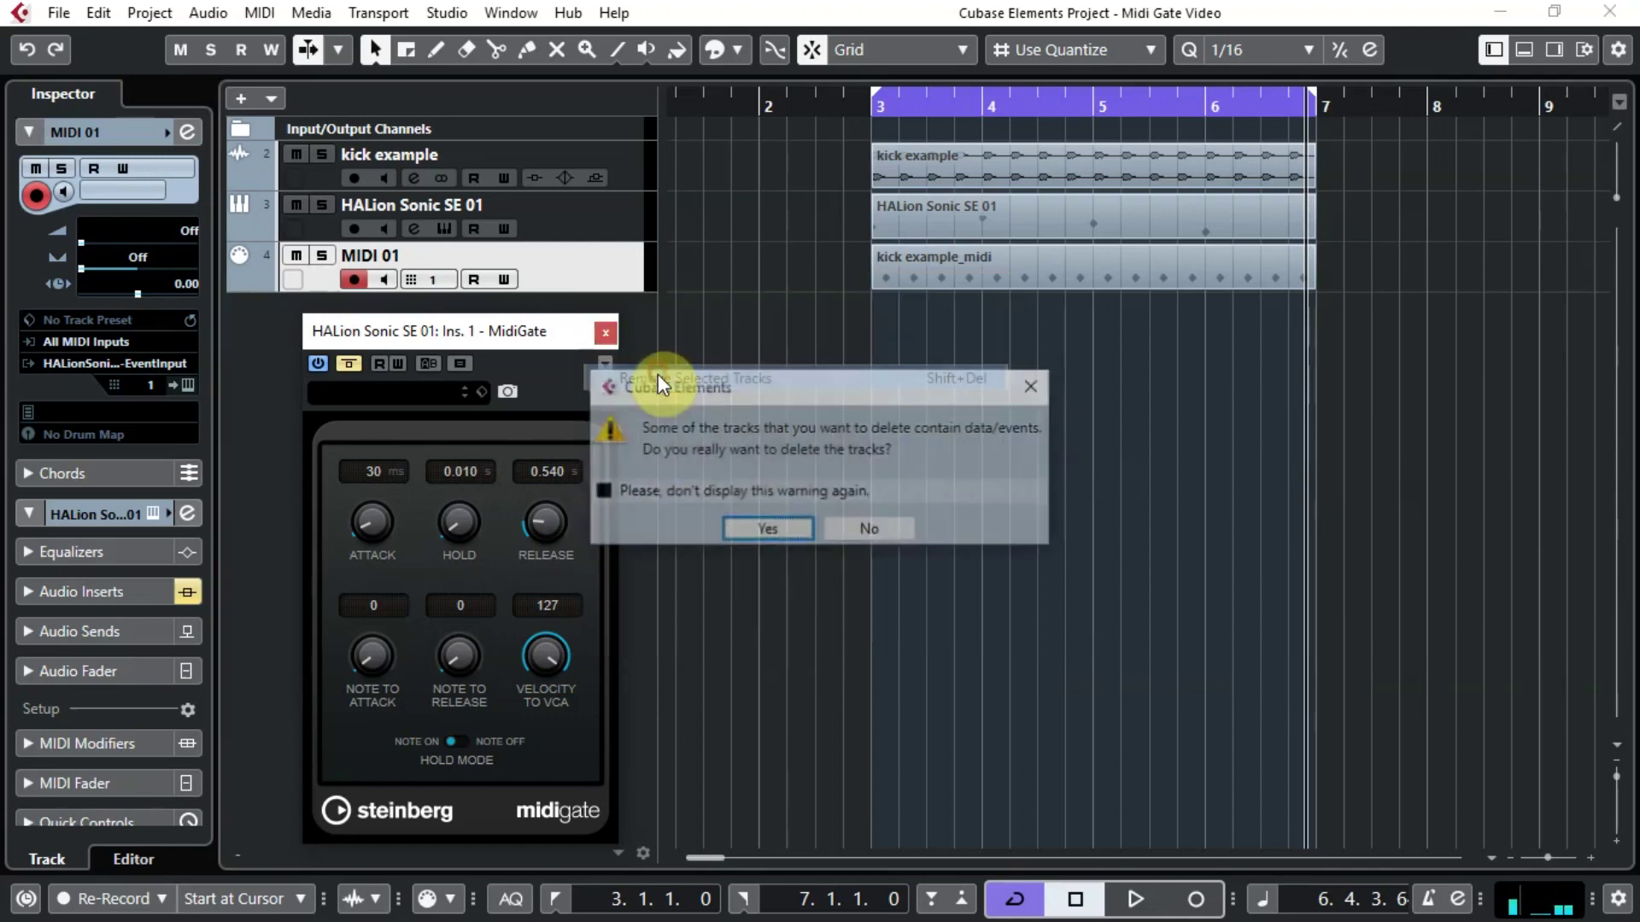
click(780, 524)
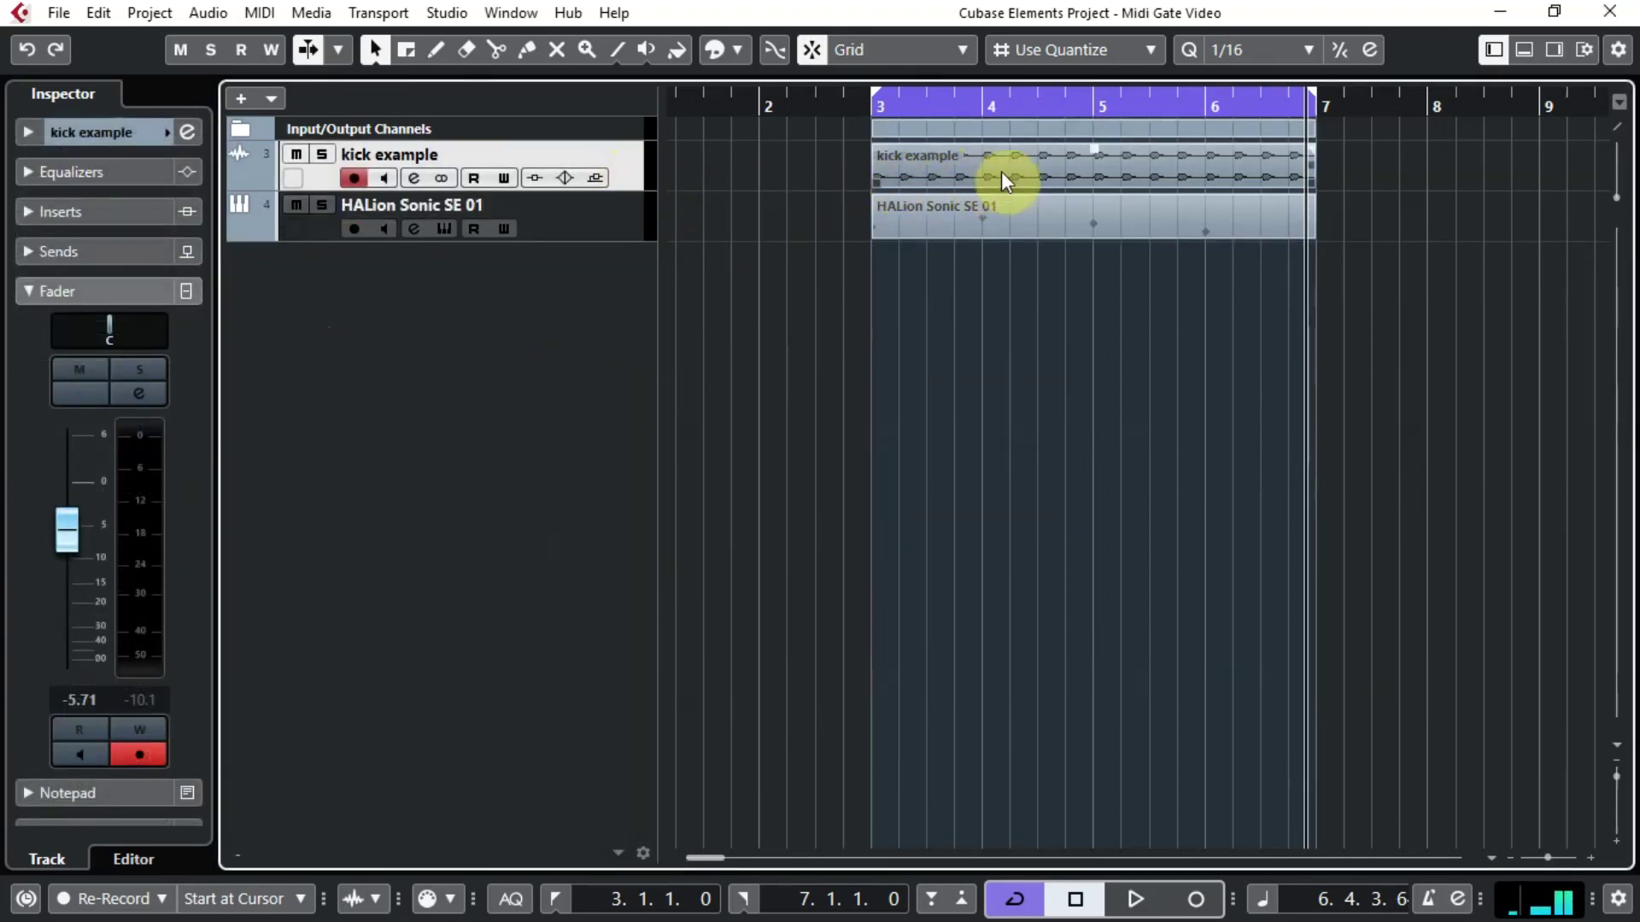
Detect the kick hitpoints and convert them to D1 notes, velocity 127, 1/128, on a new MIDI track.
double_click(1150, 166)
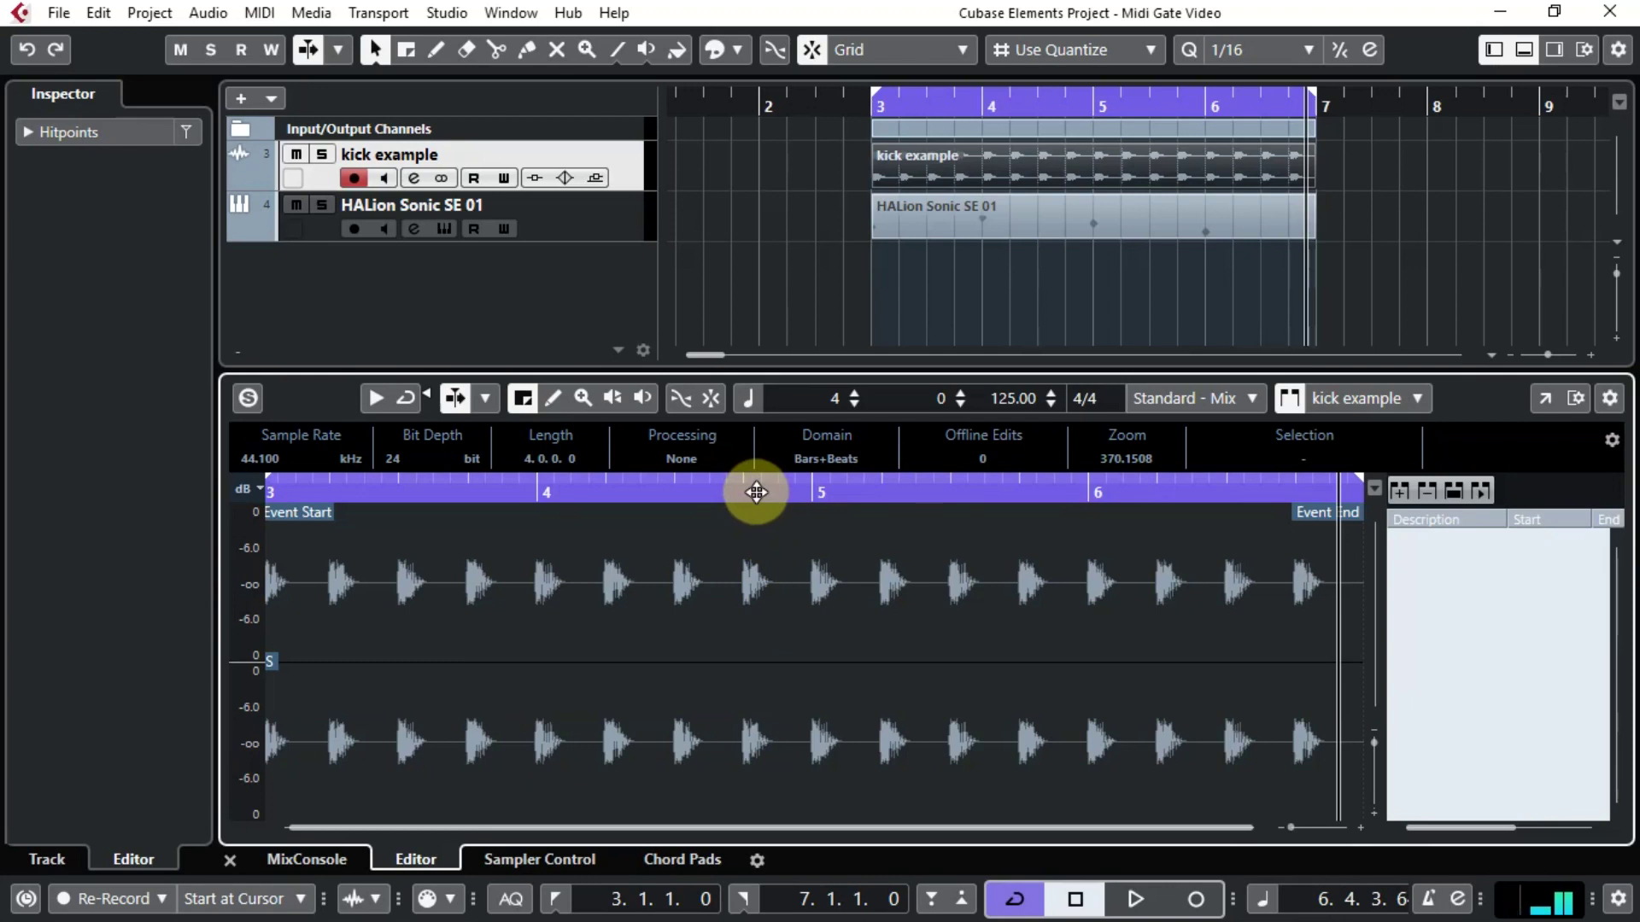
click(31, 132)
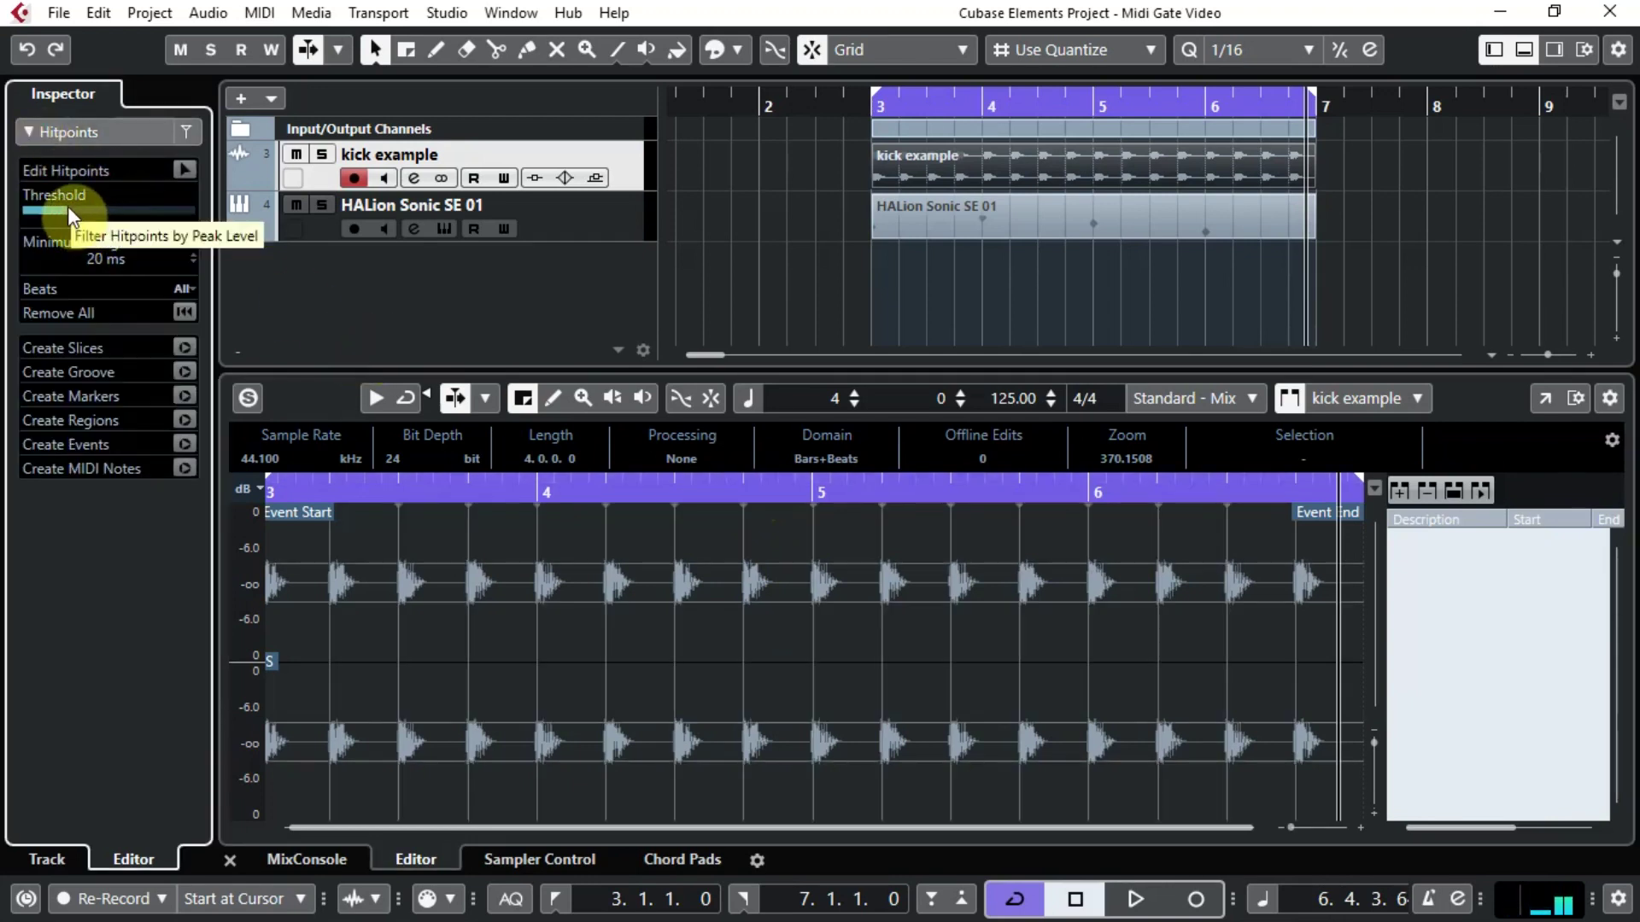
mouse_move(68, 206)
mouse_down()
mouse_move(116, 203)
mouse_move(74, 200)
mouse_up()
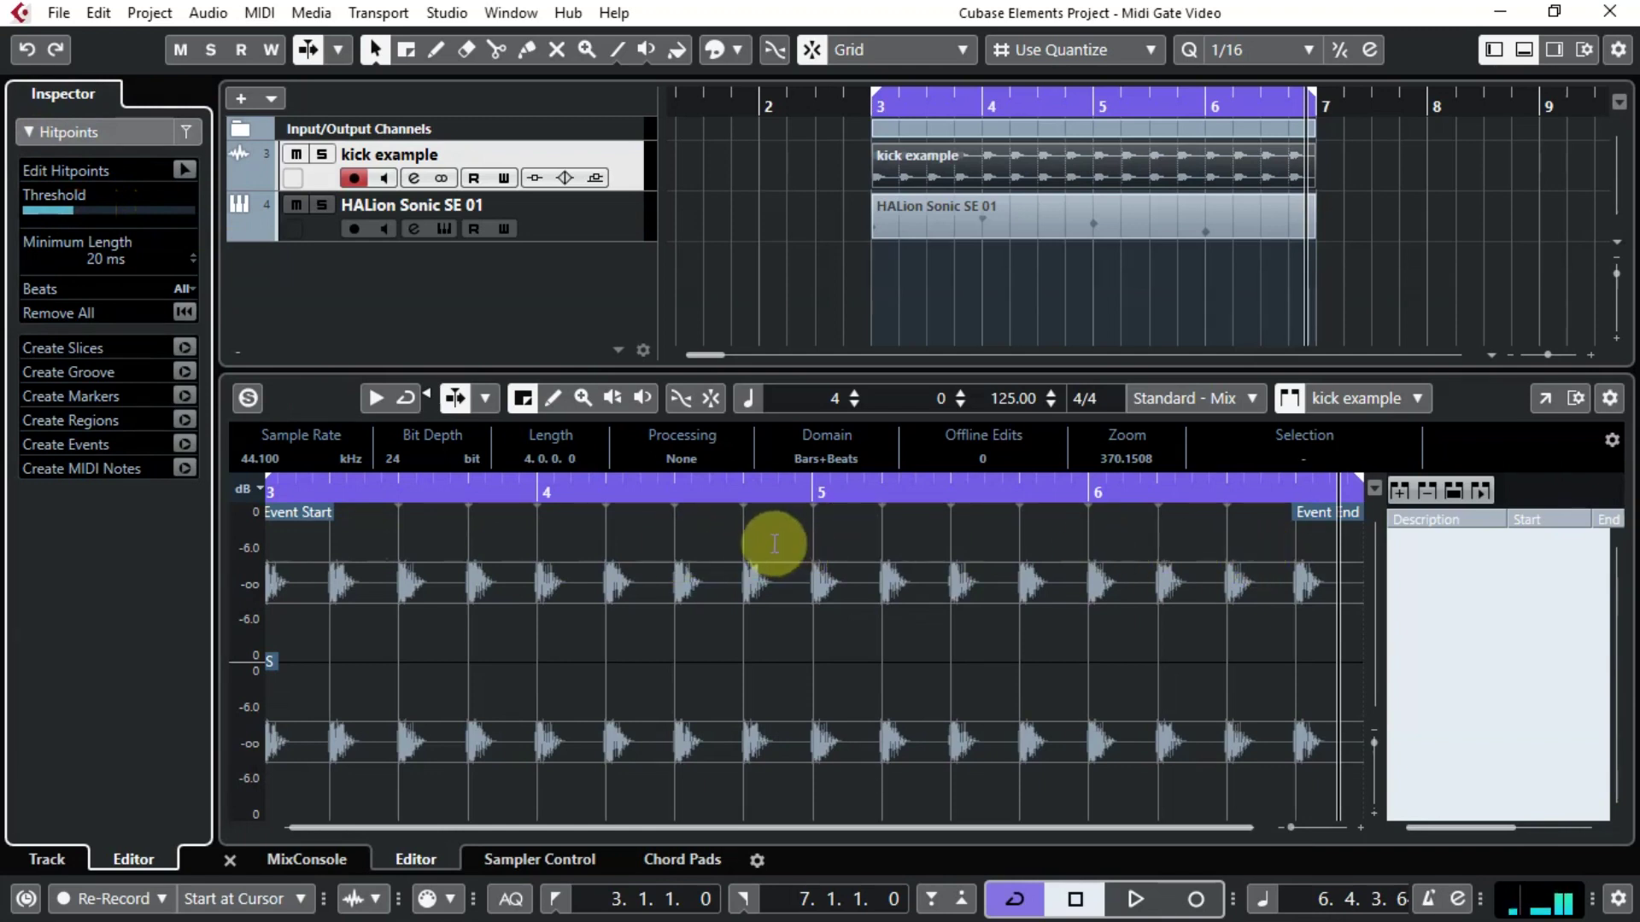
click(184, 471)
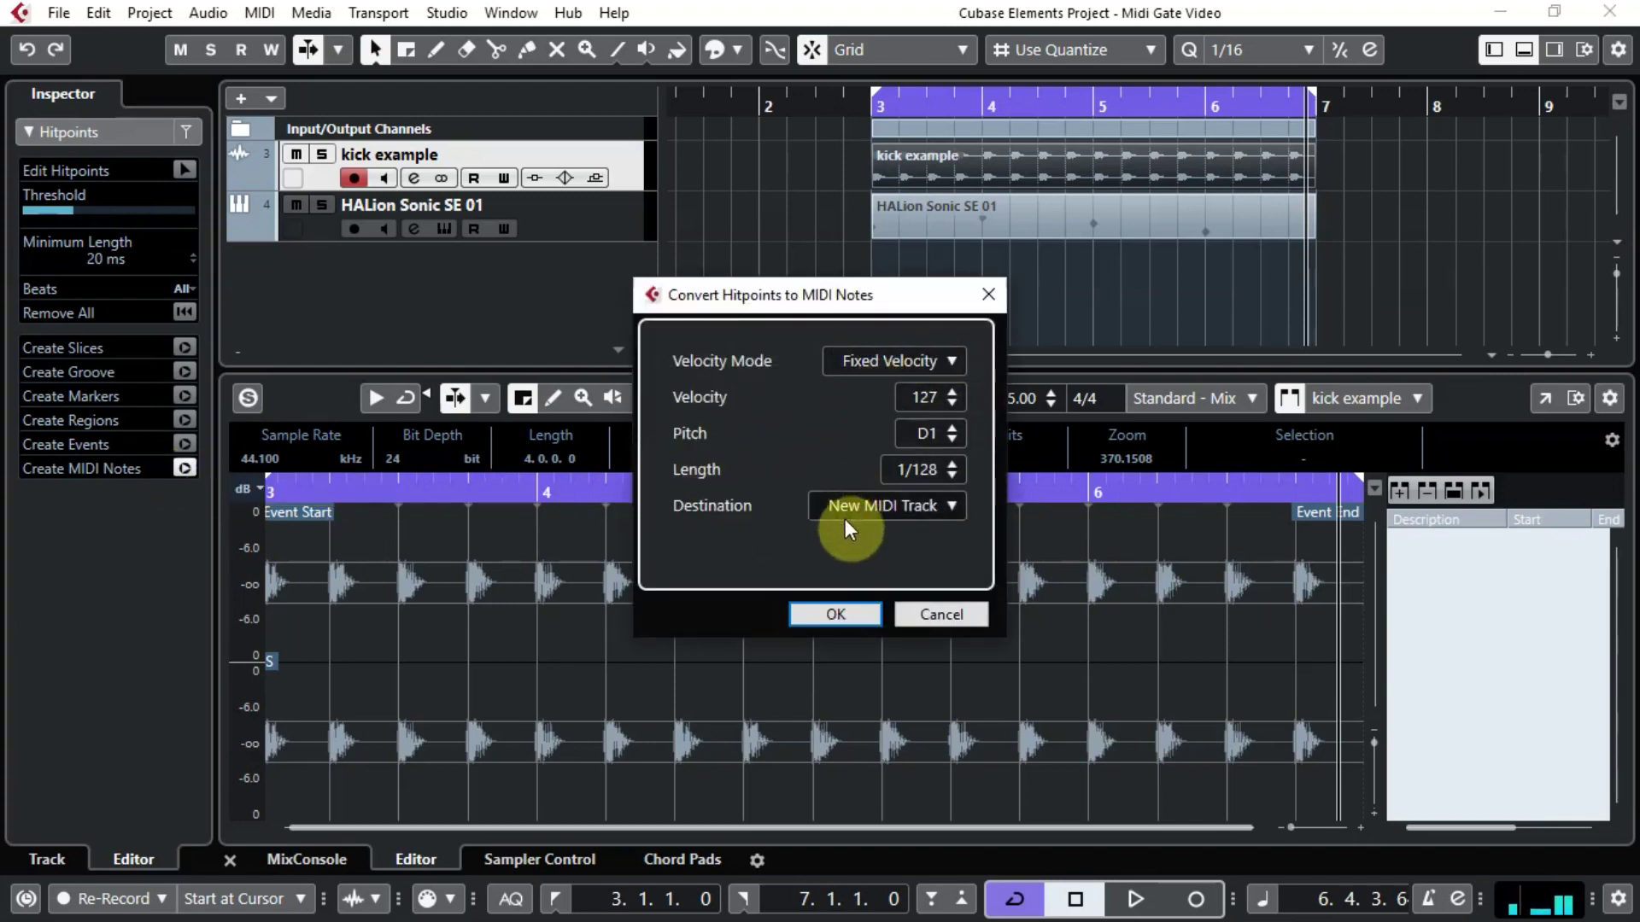
click(854, 611)
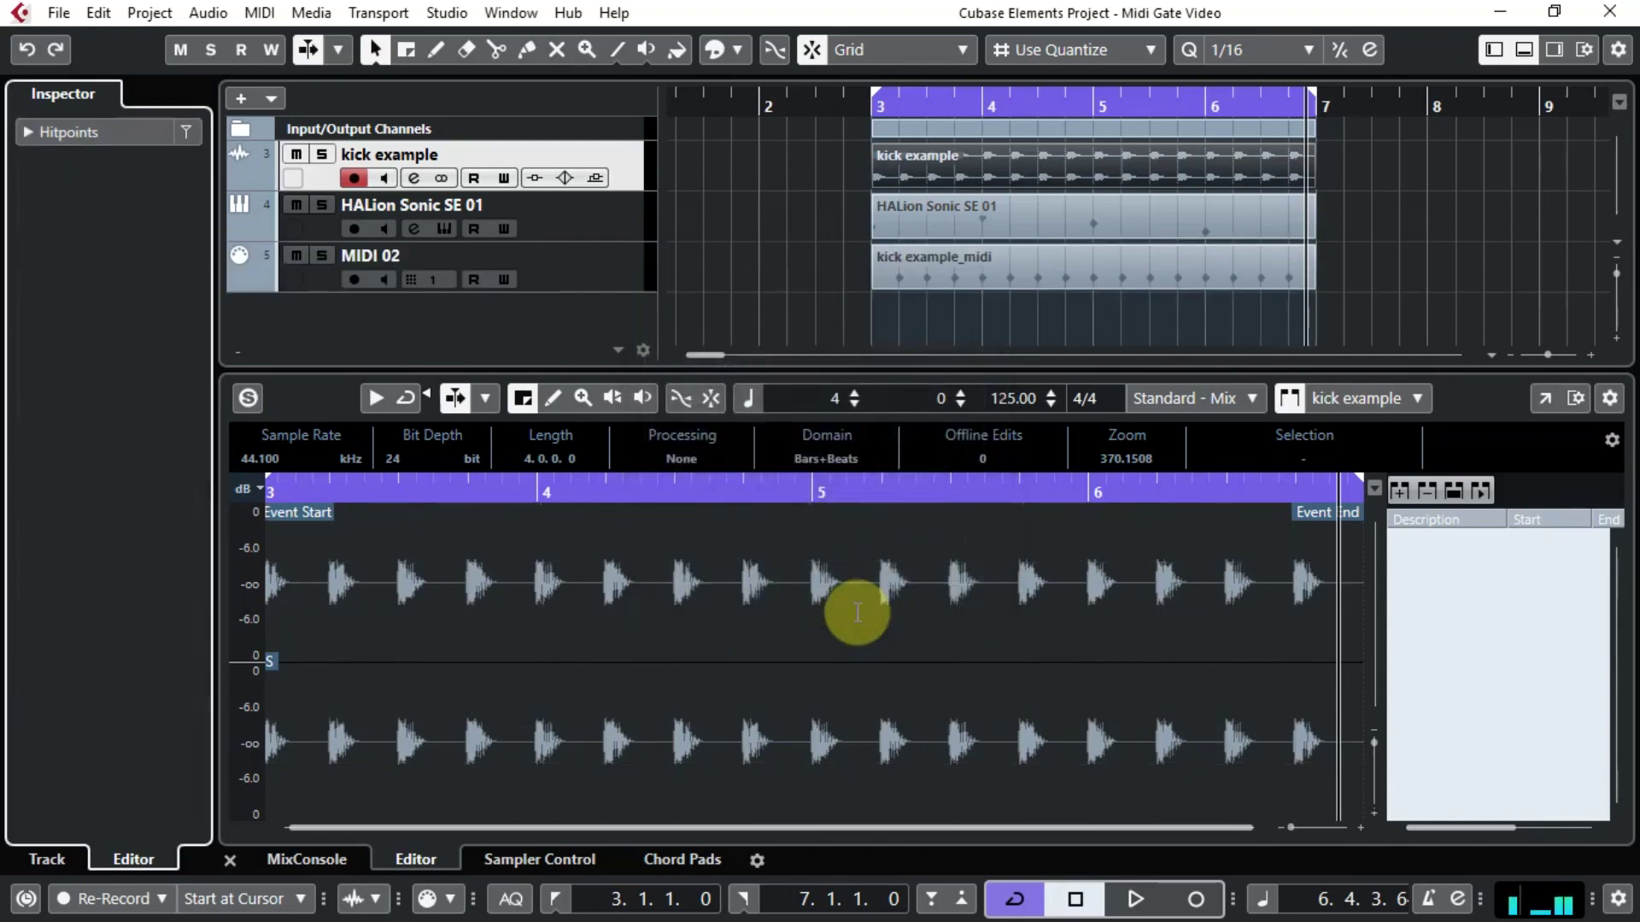
Close the sample editor and open MidiGate from HALion Sonic SE 01's audio inserts.
click(1522, 52)
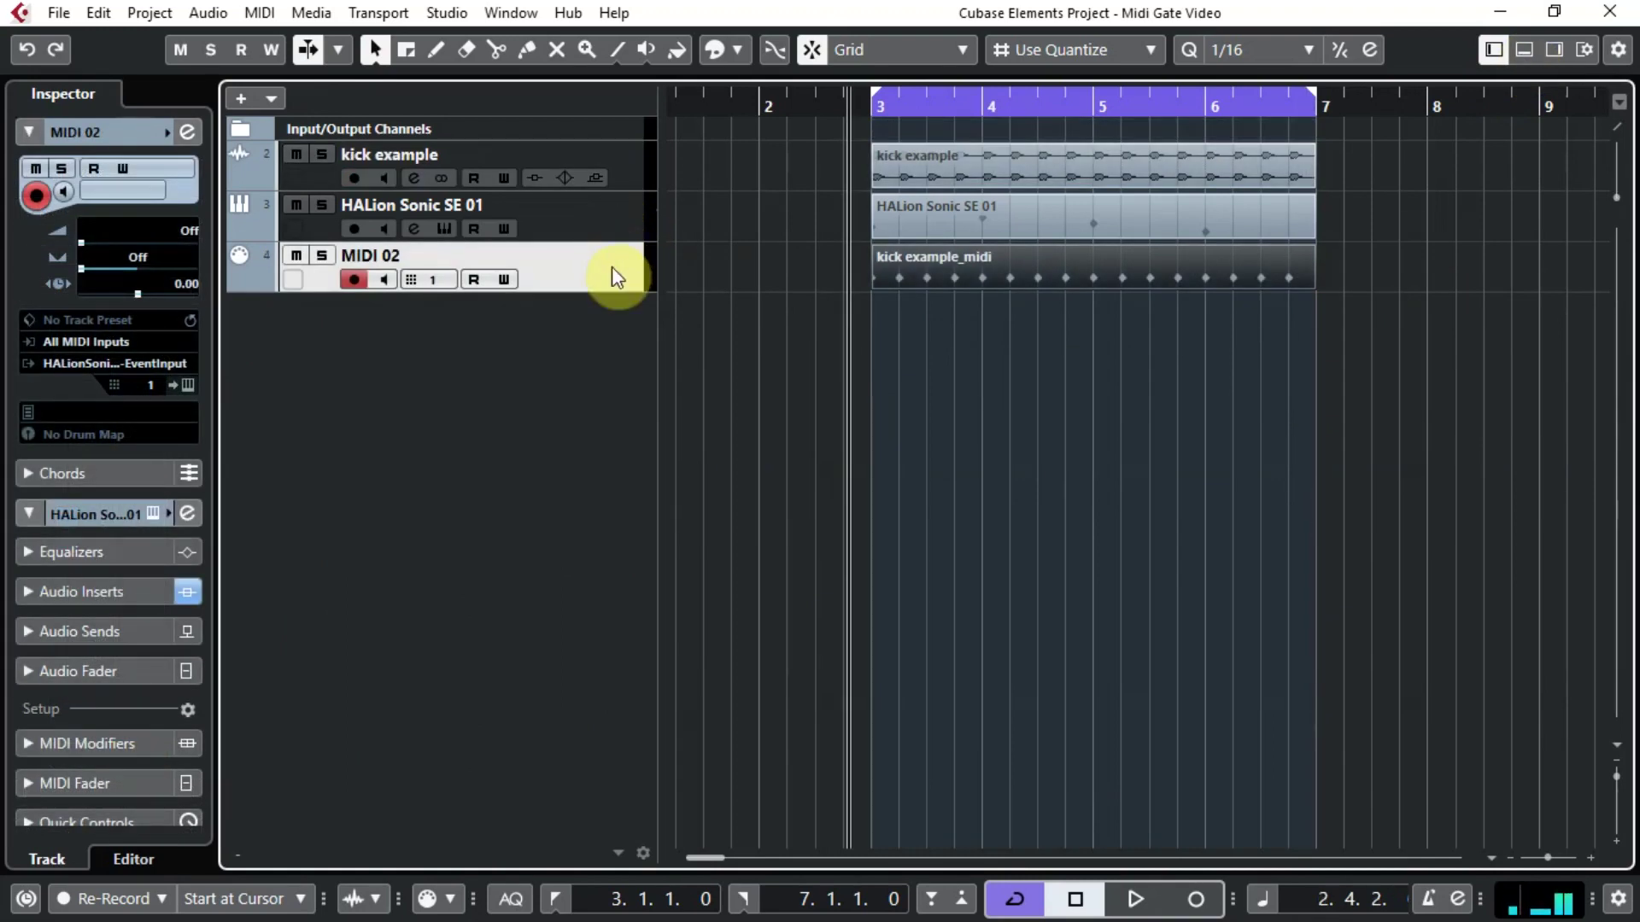
click(581, 214)
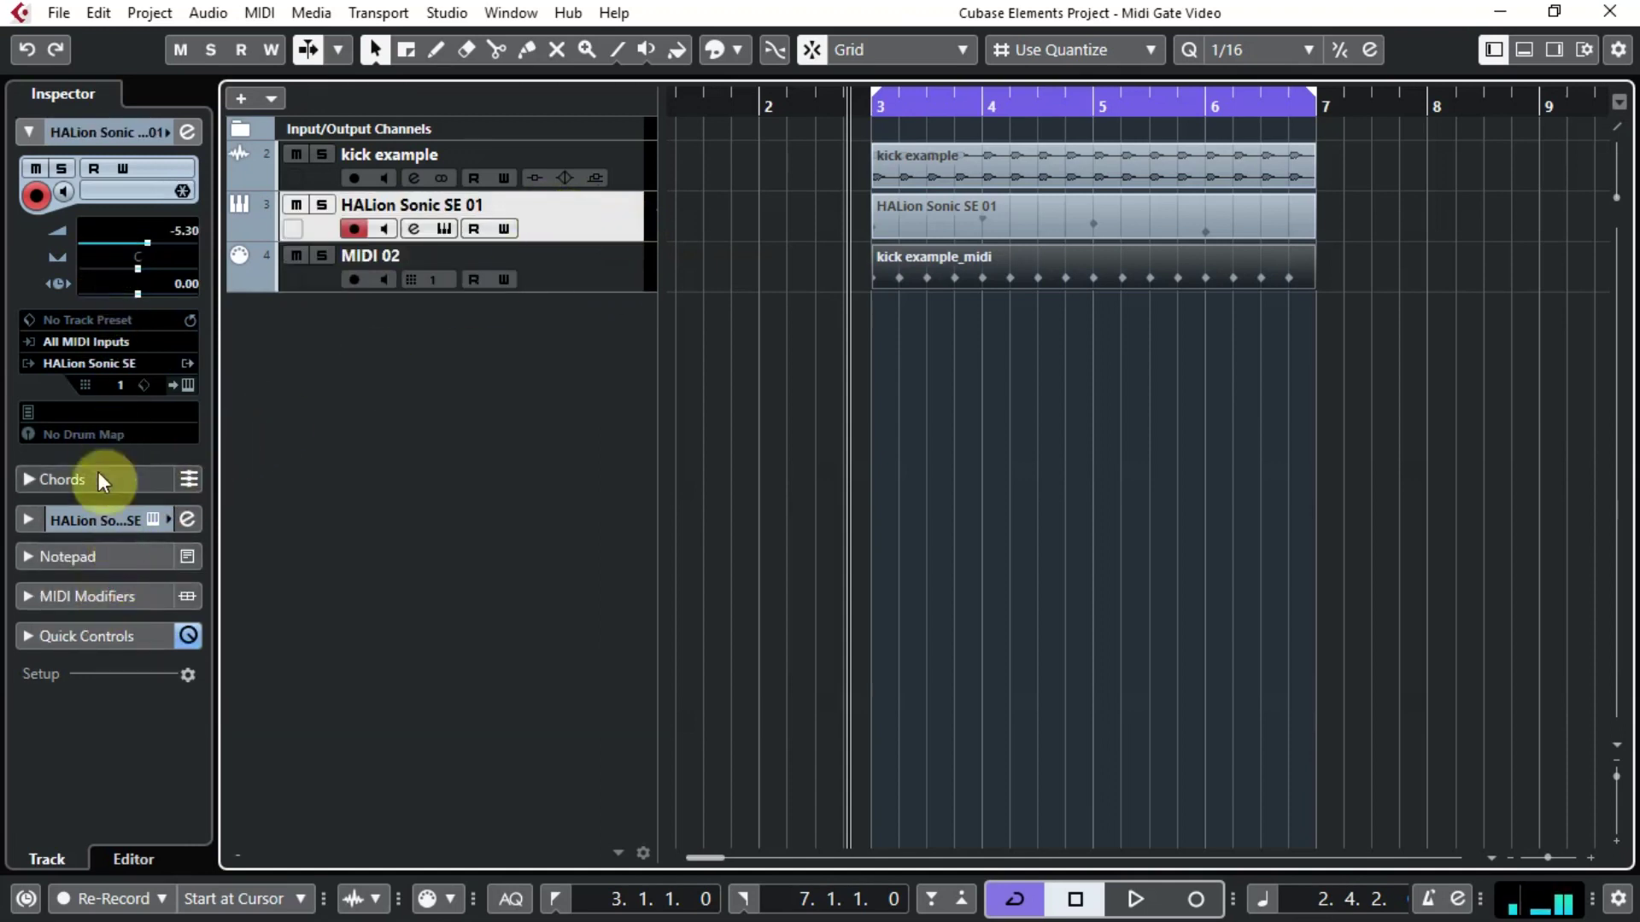
click(111, 519)
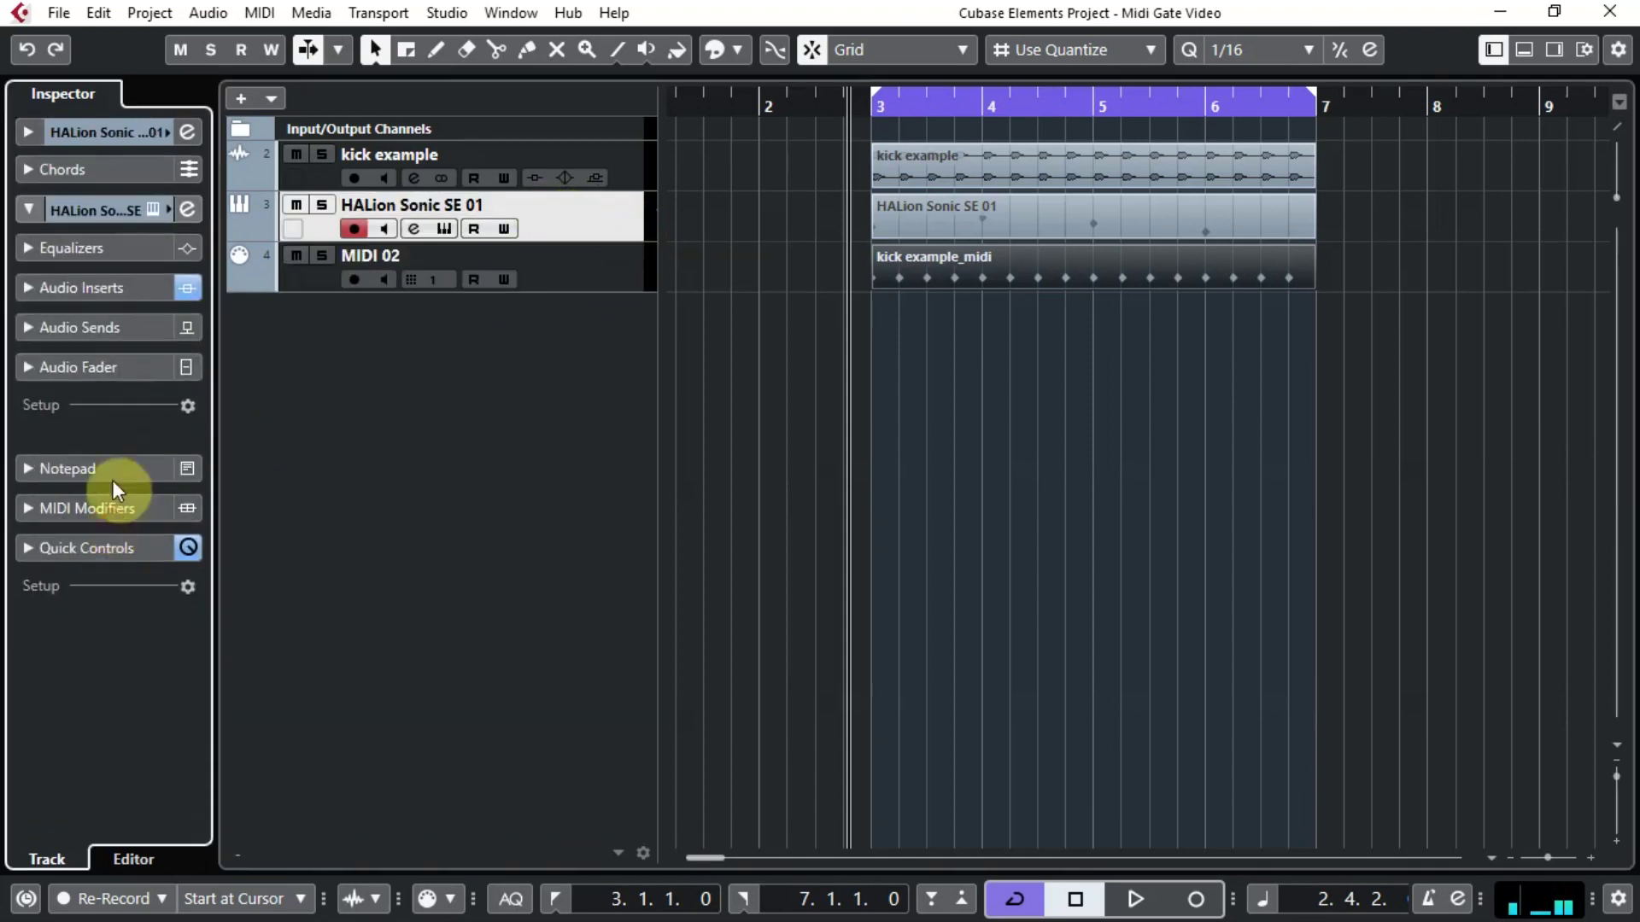
click(99, 288)
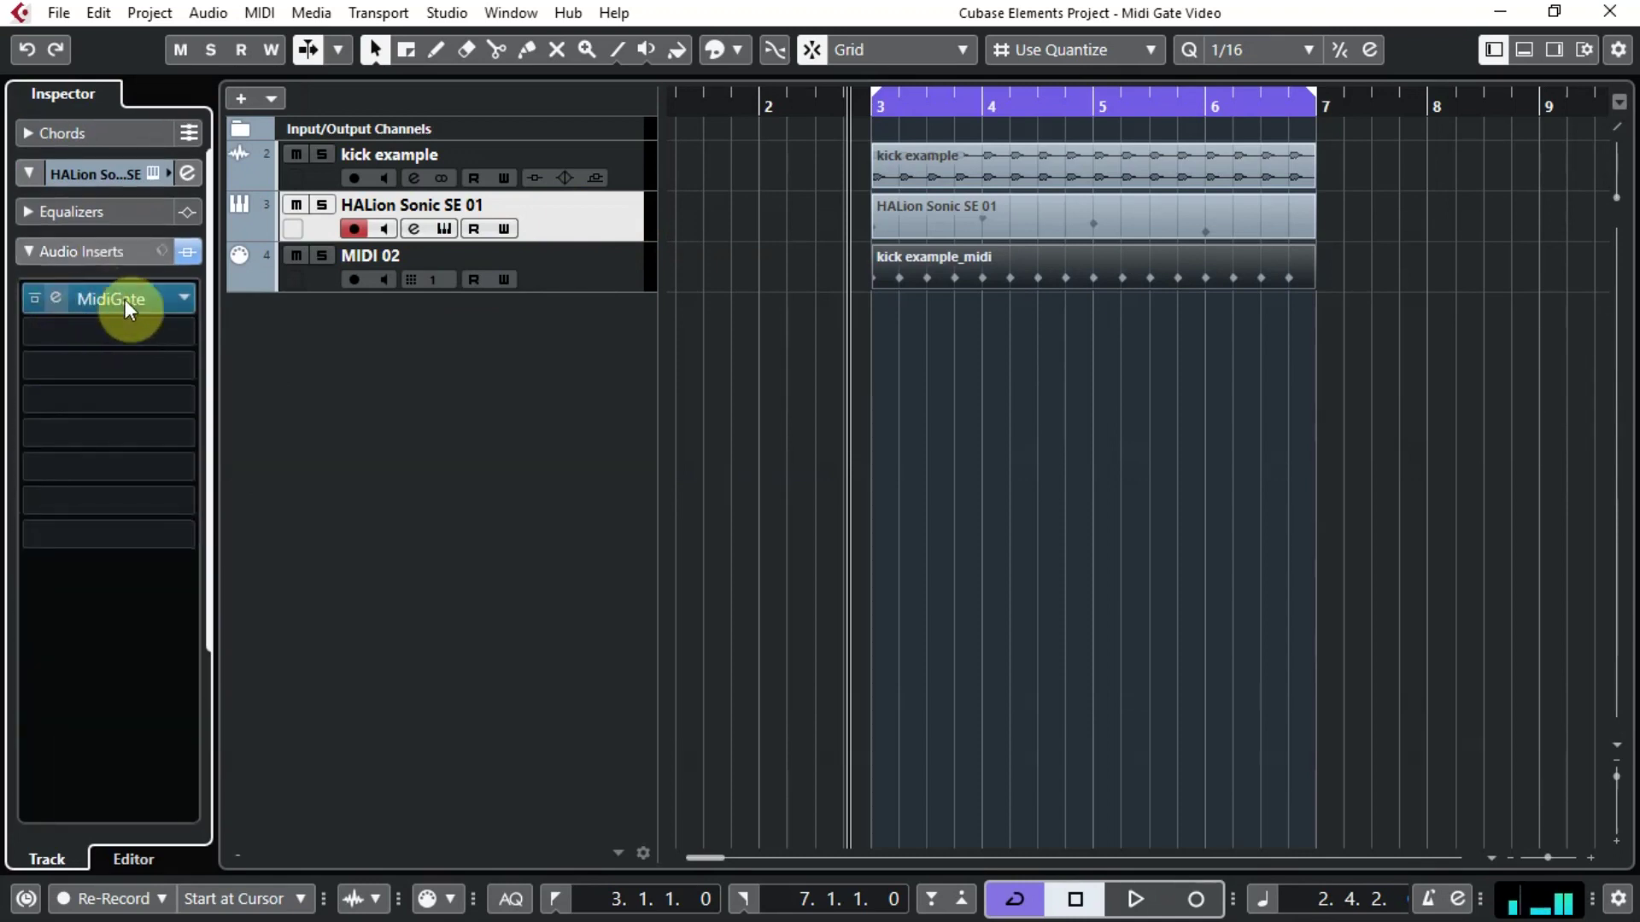
click(55, 295)
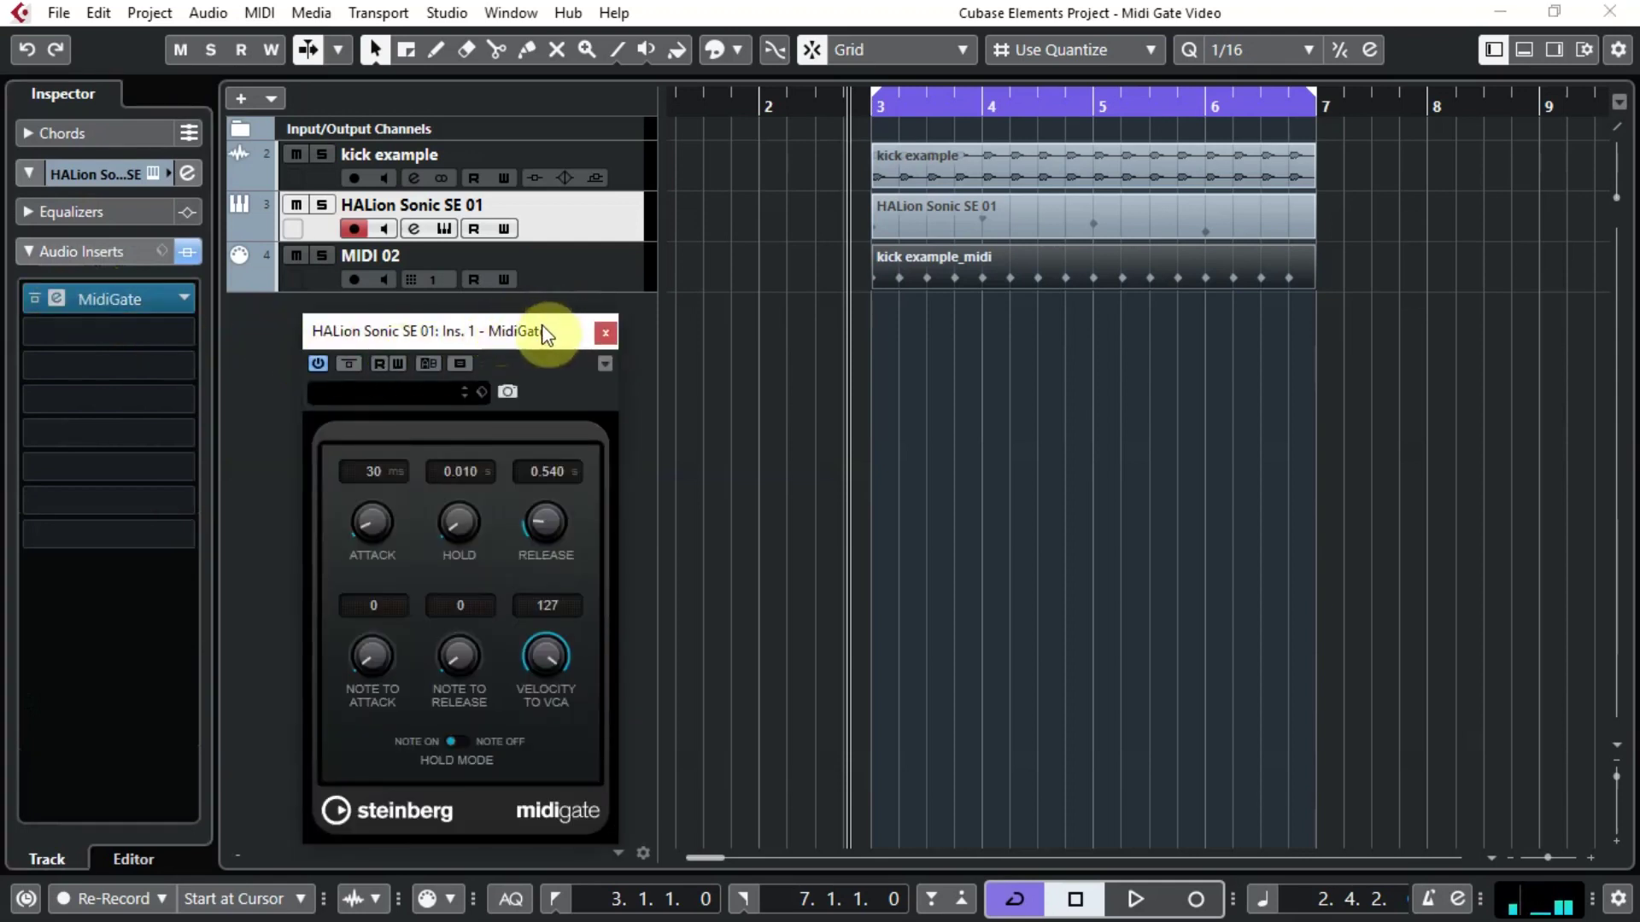
Set MIDI 02's output to HALion Sonic SE 01: Ins. 1. MidiGate - Event Input.
click(947, 258)
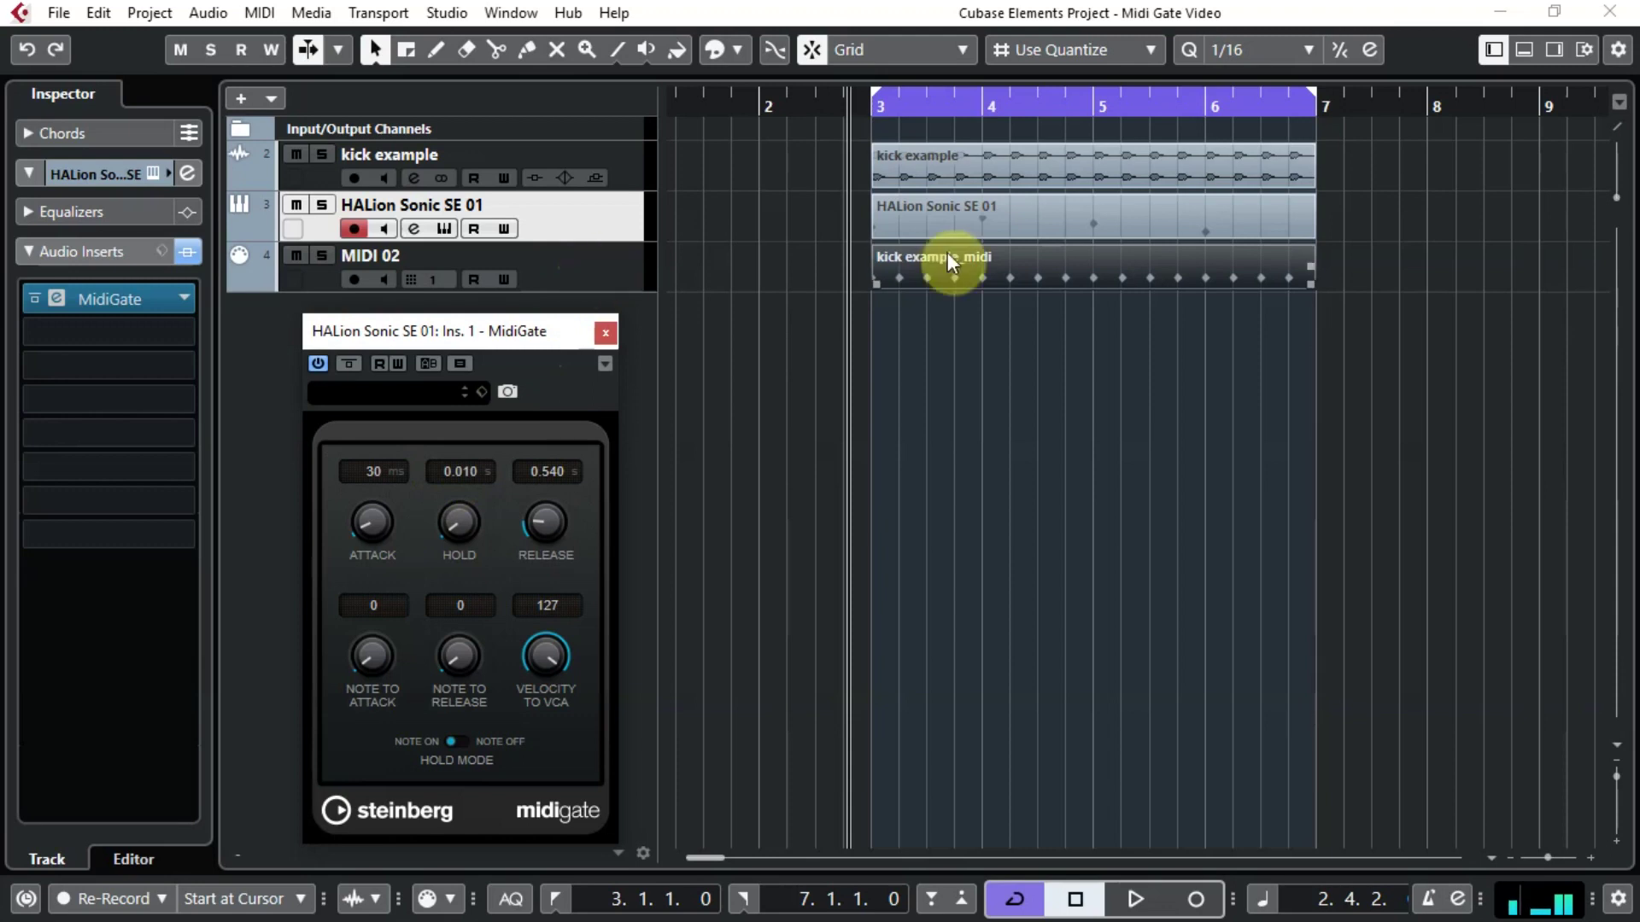
click(829, 272)
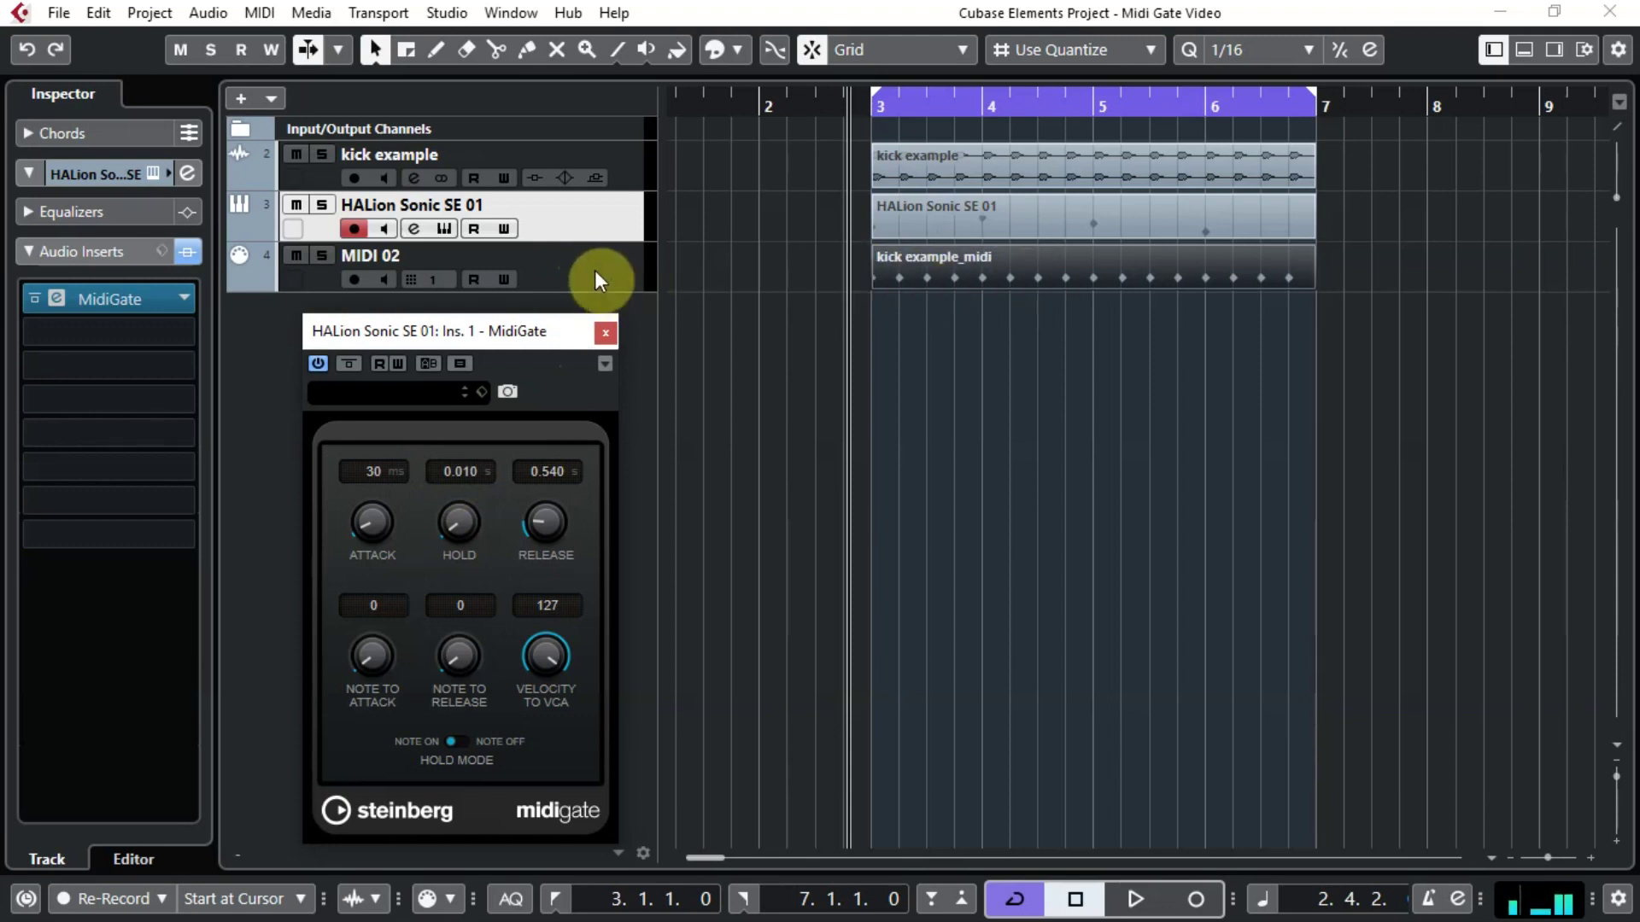
click(594, 270)
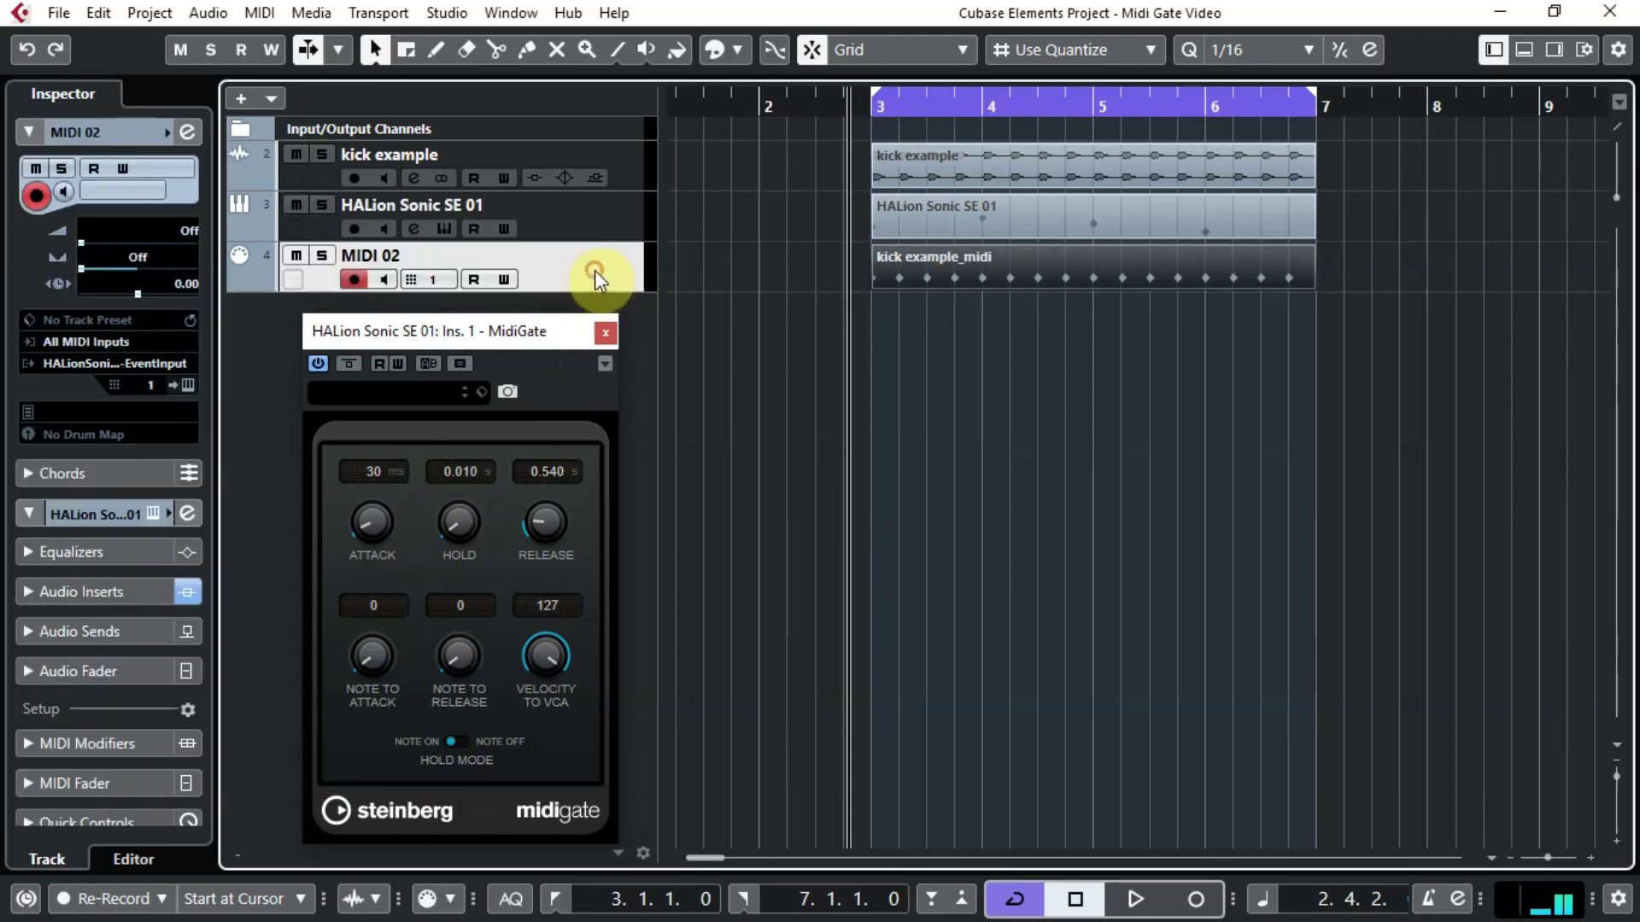
click(137, 363)
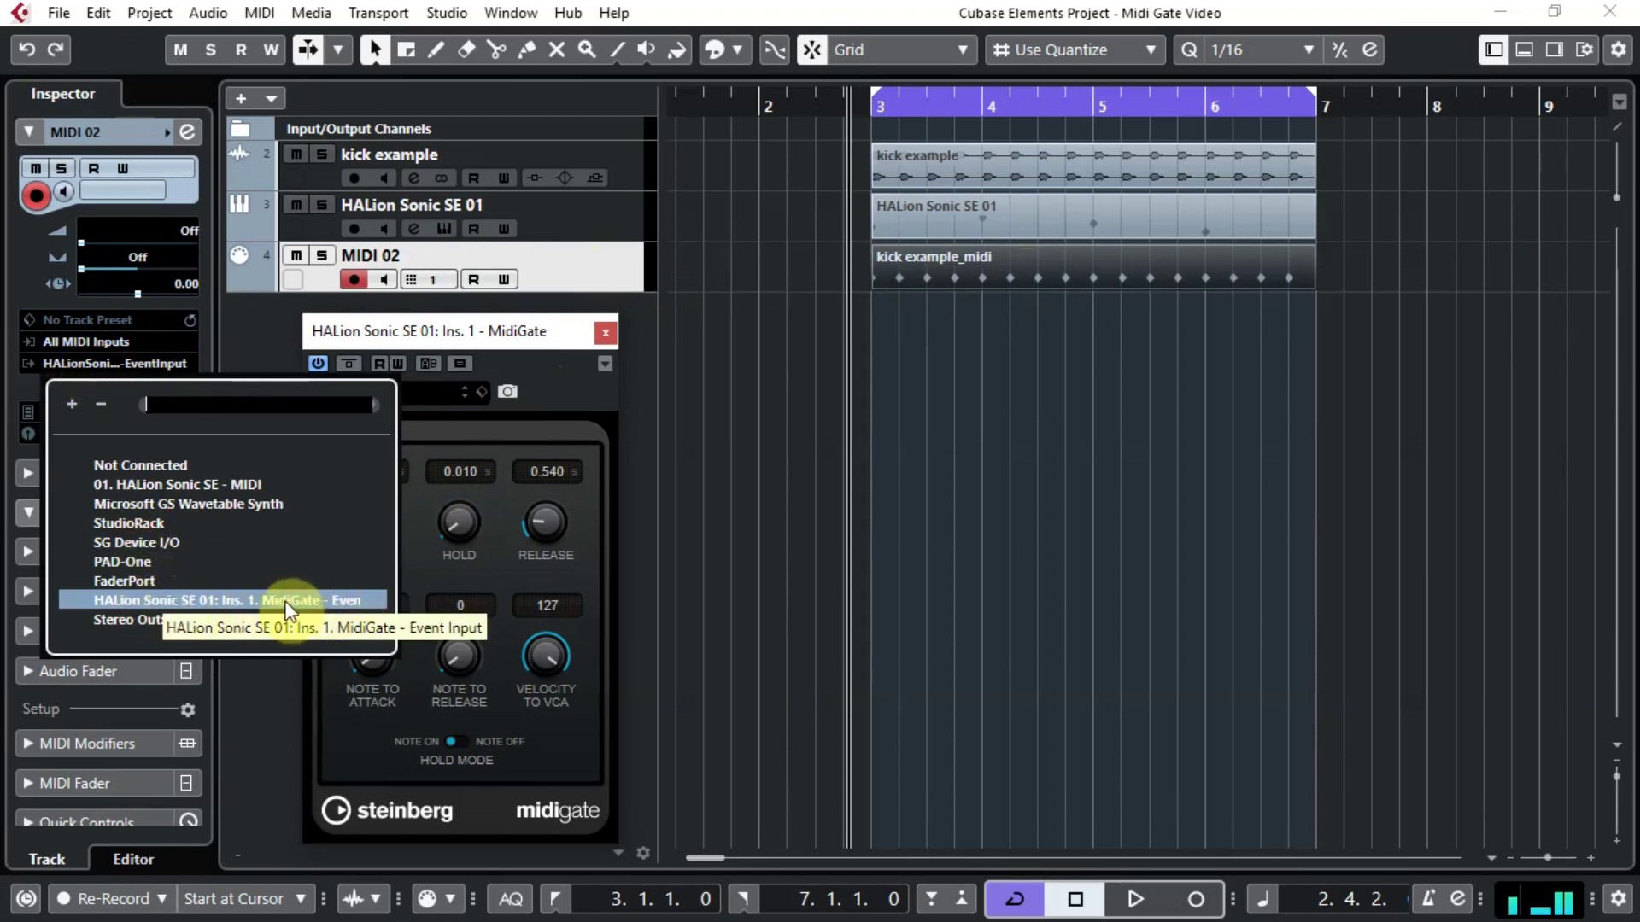
click(344, 601)
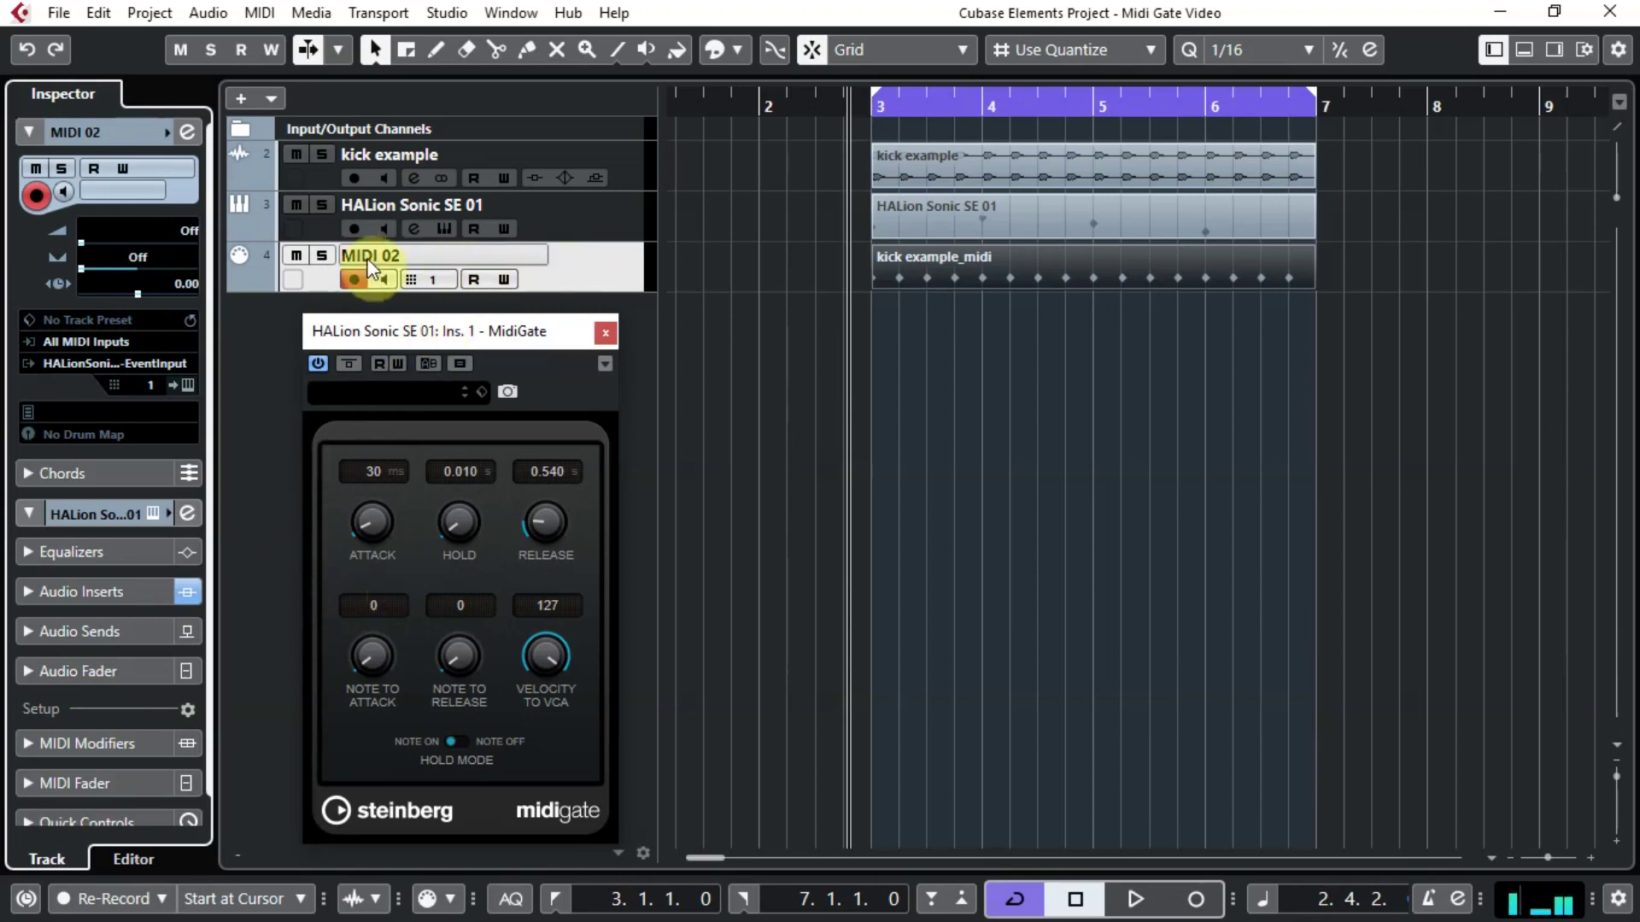
click(565, 220)
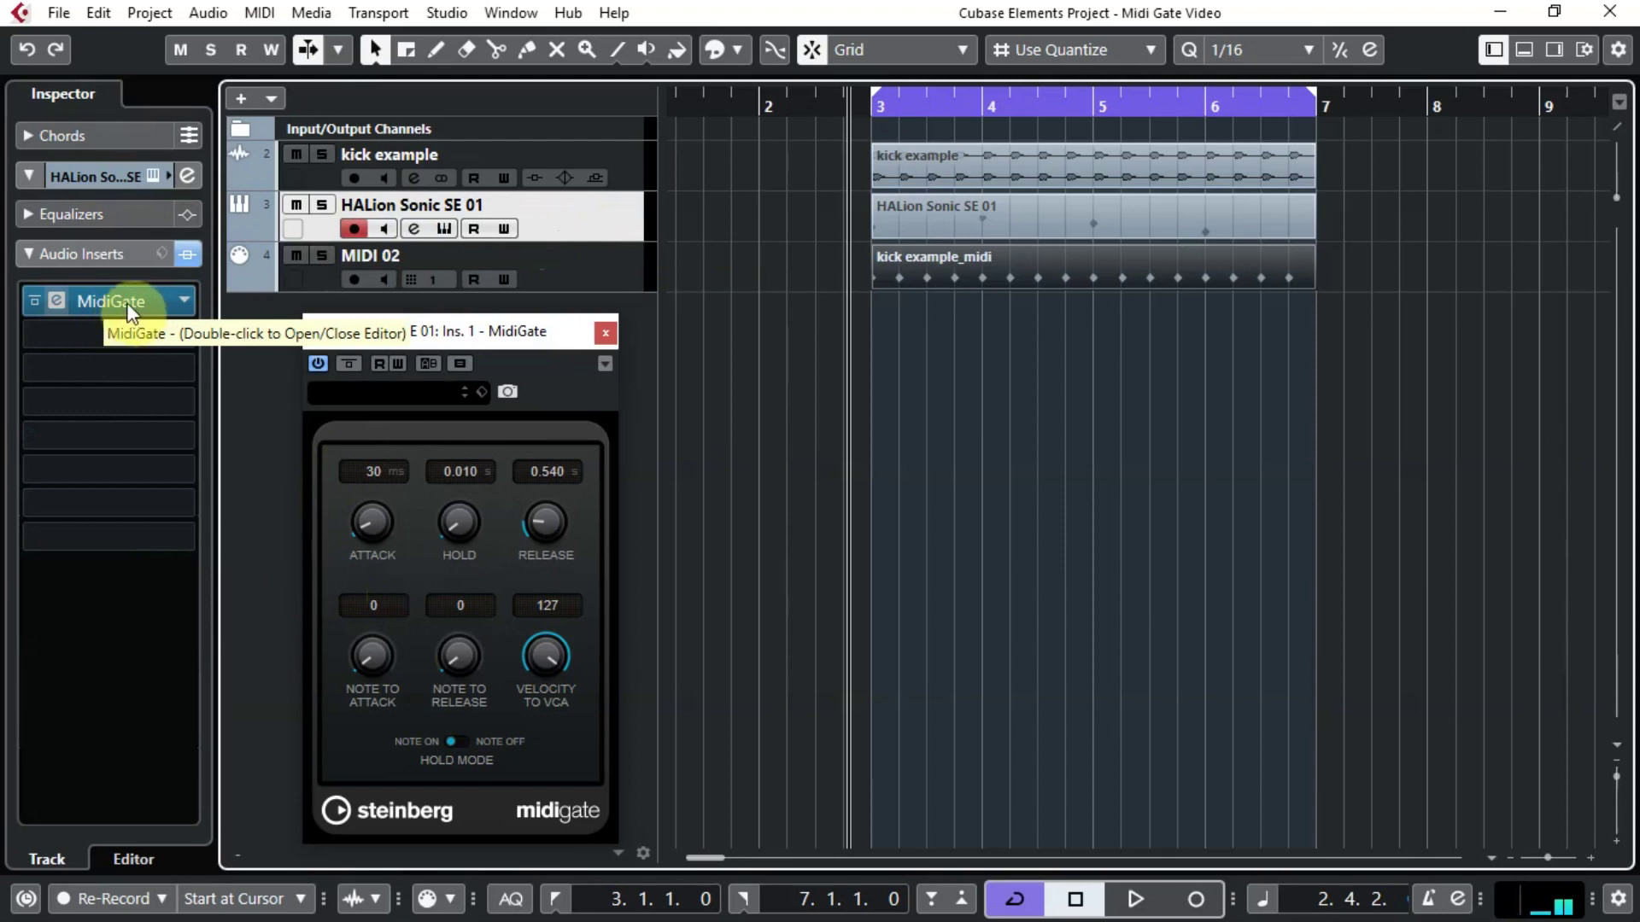
Play from just before bar 3 to hear HALion gated by the kick notes, then stop.
click(831, 107)
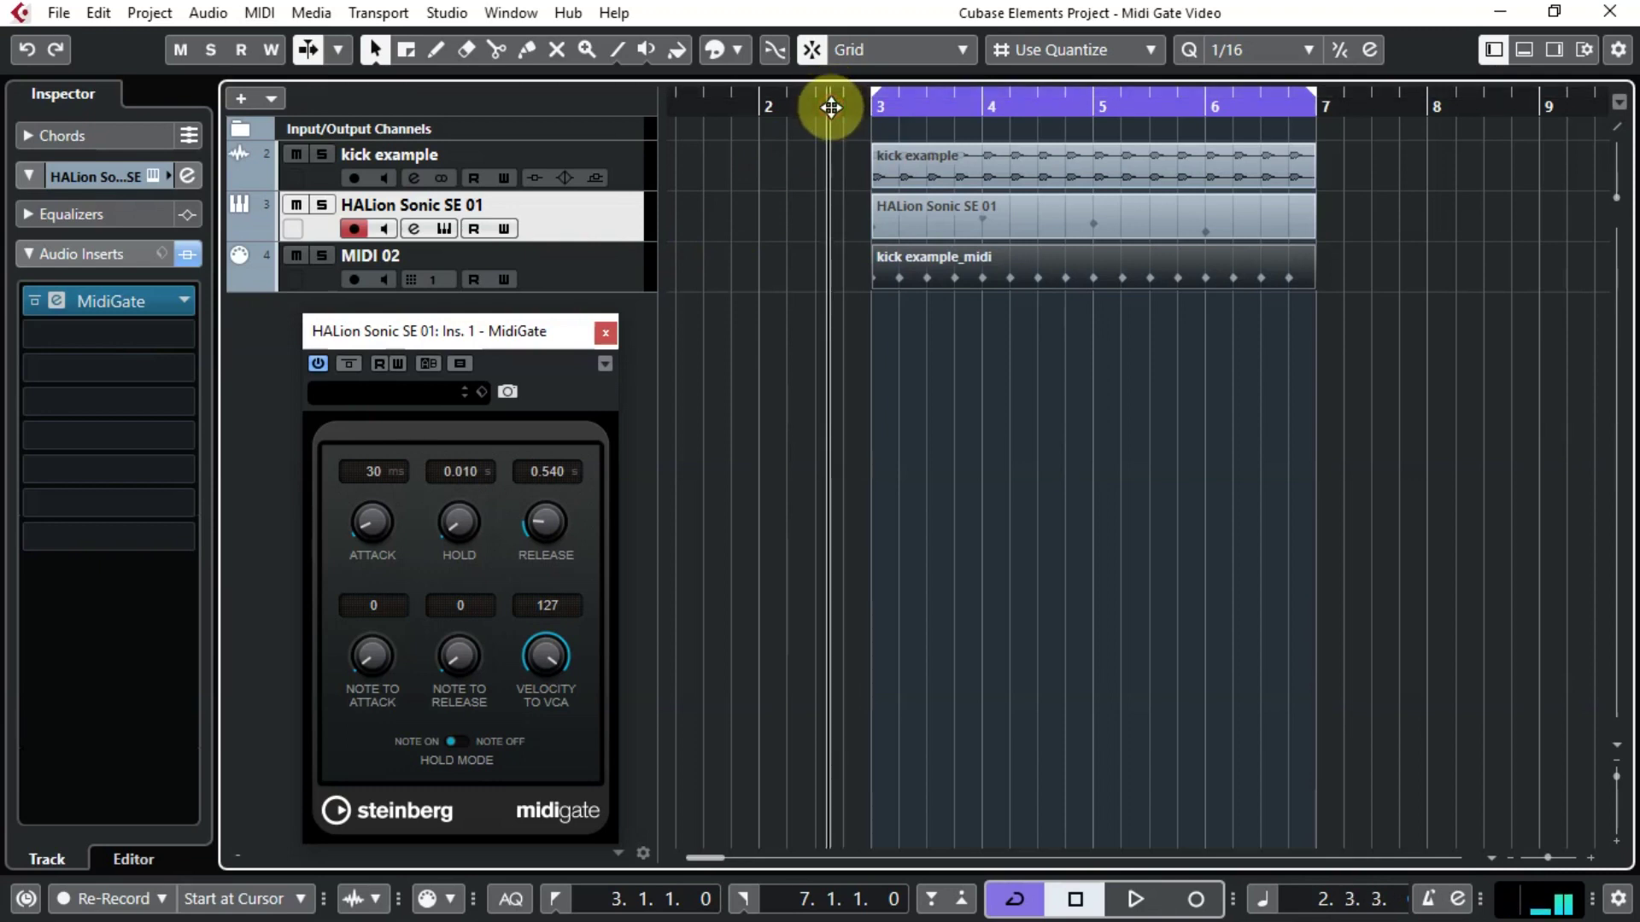
key(space)
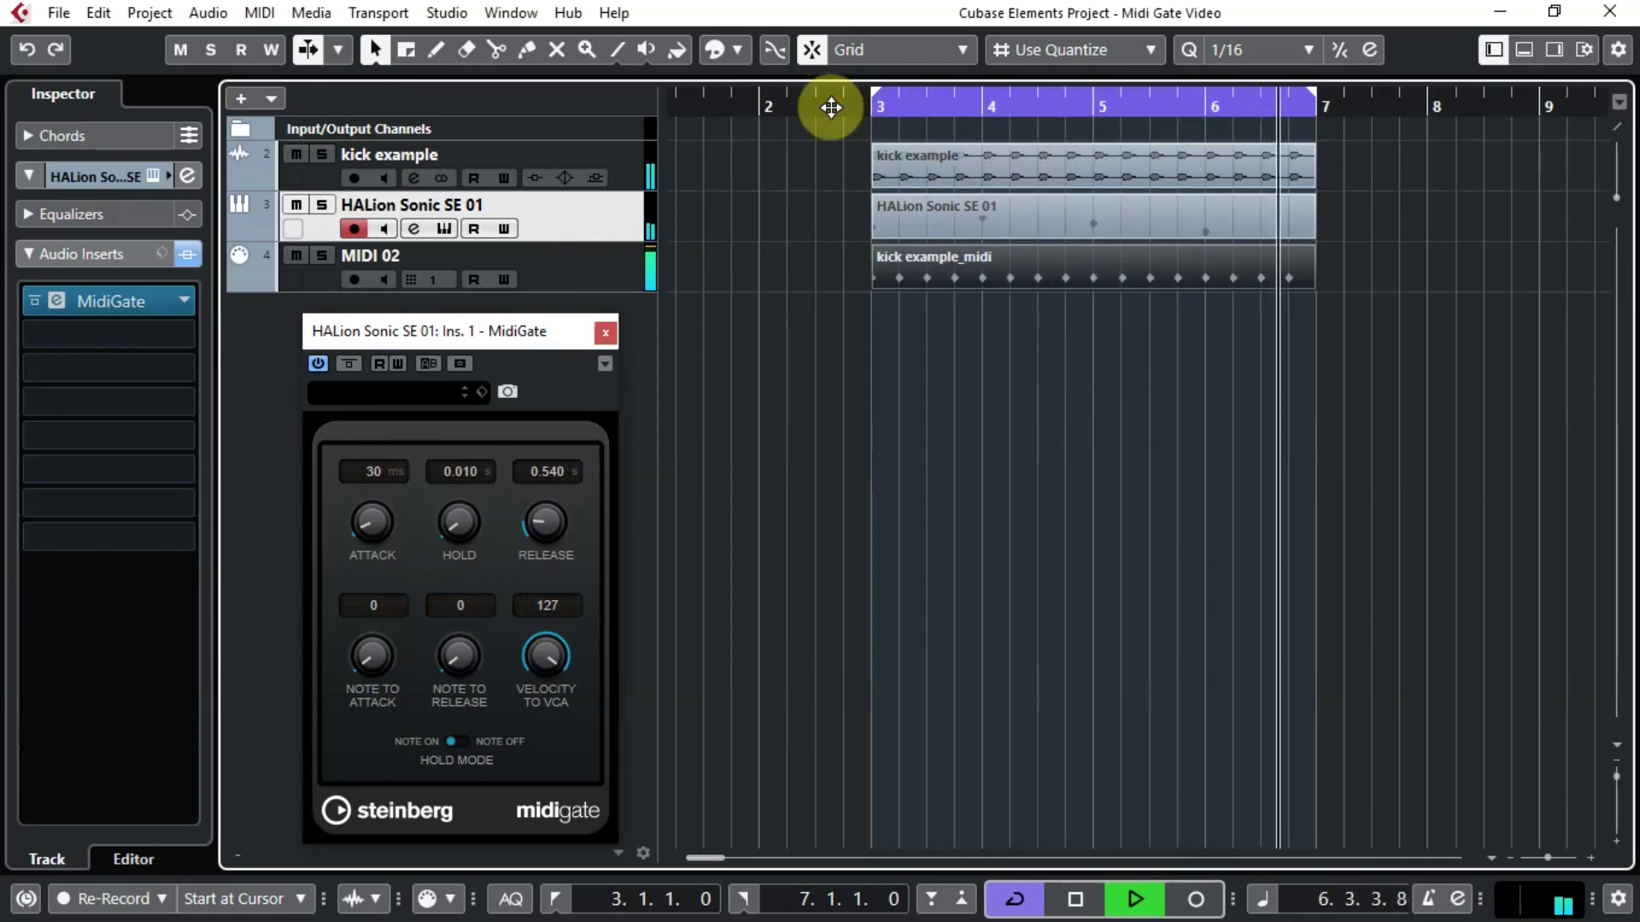
key(space)
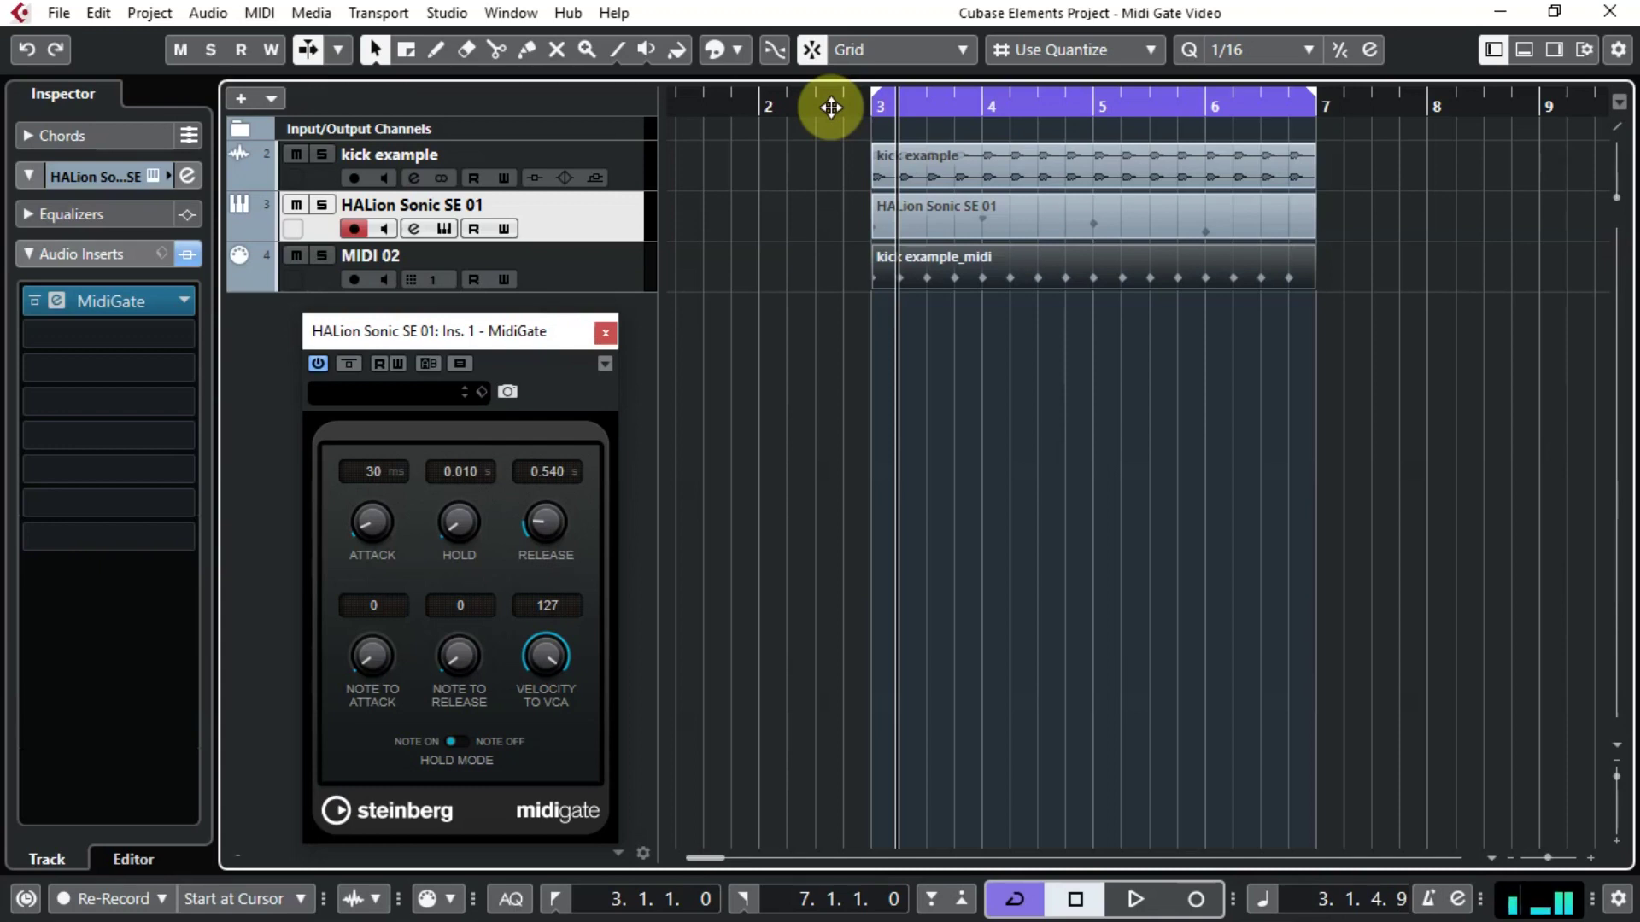
click(842, 283)
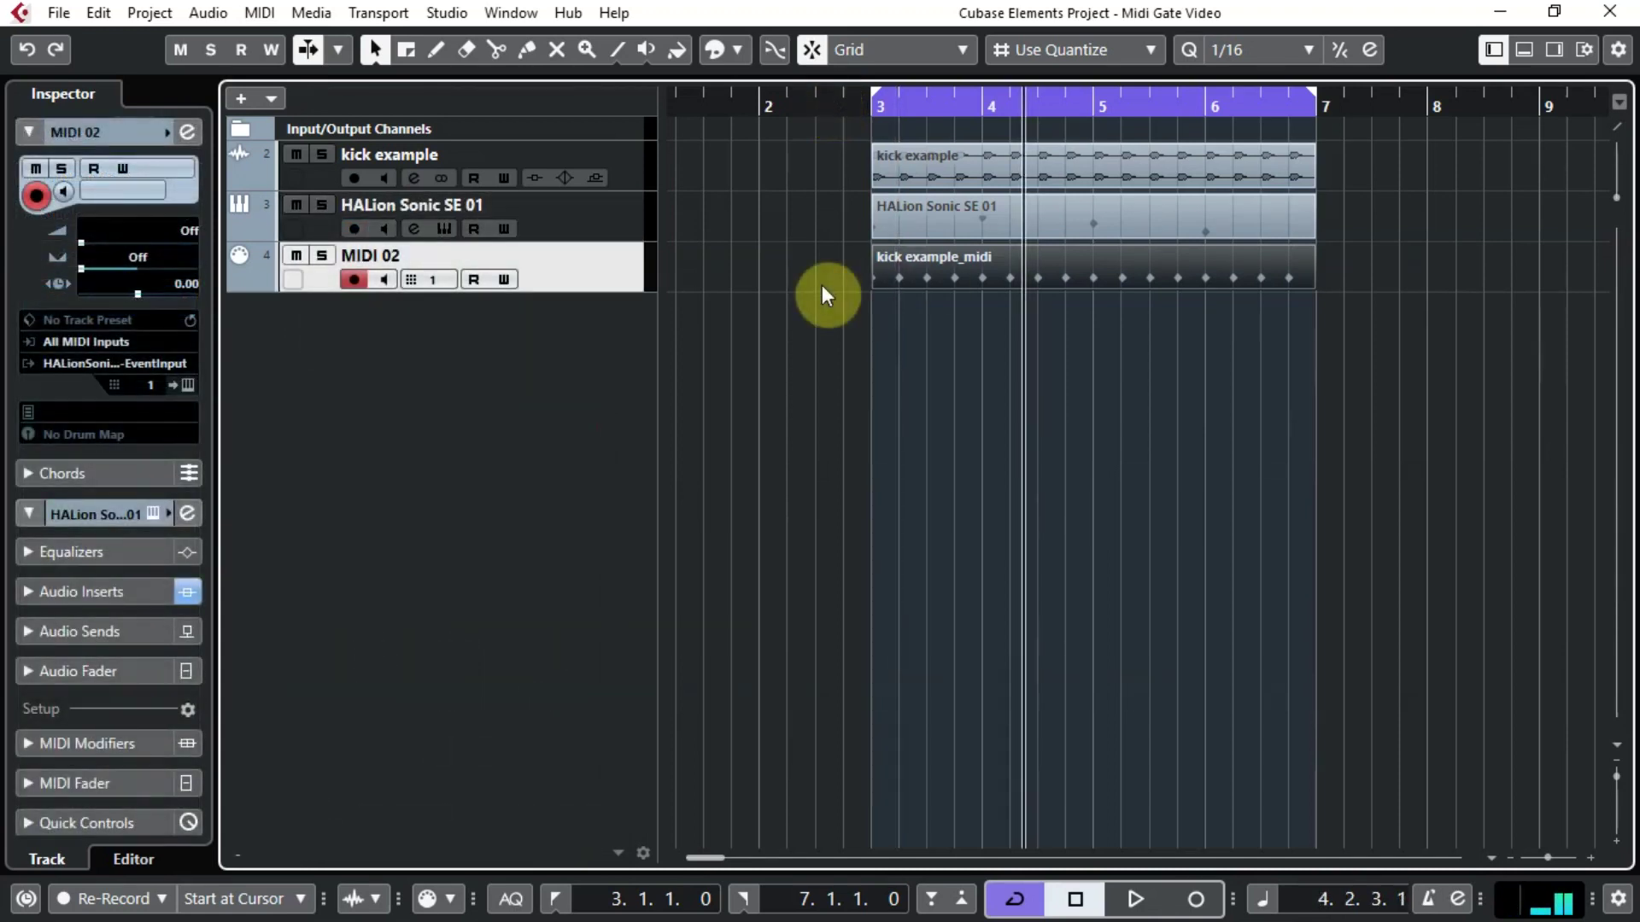
Open kick example_midi in the Key Editor, zoom out, and select all its D1 kick notes.
click(1057, 273)
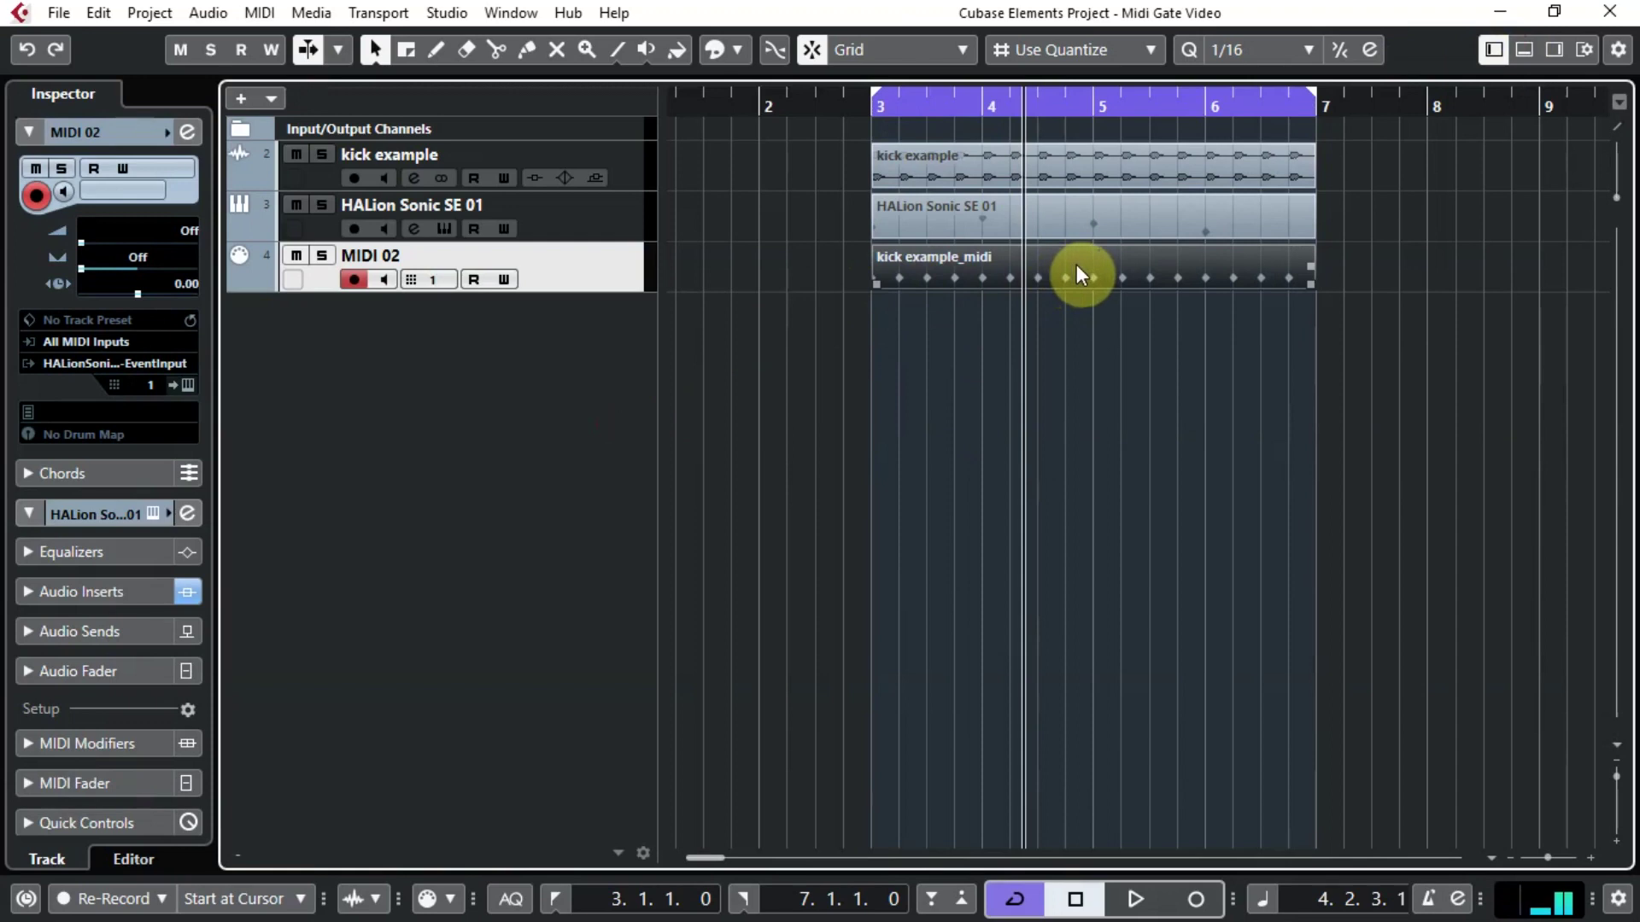
double_click(1077, 269)
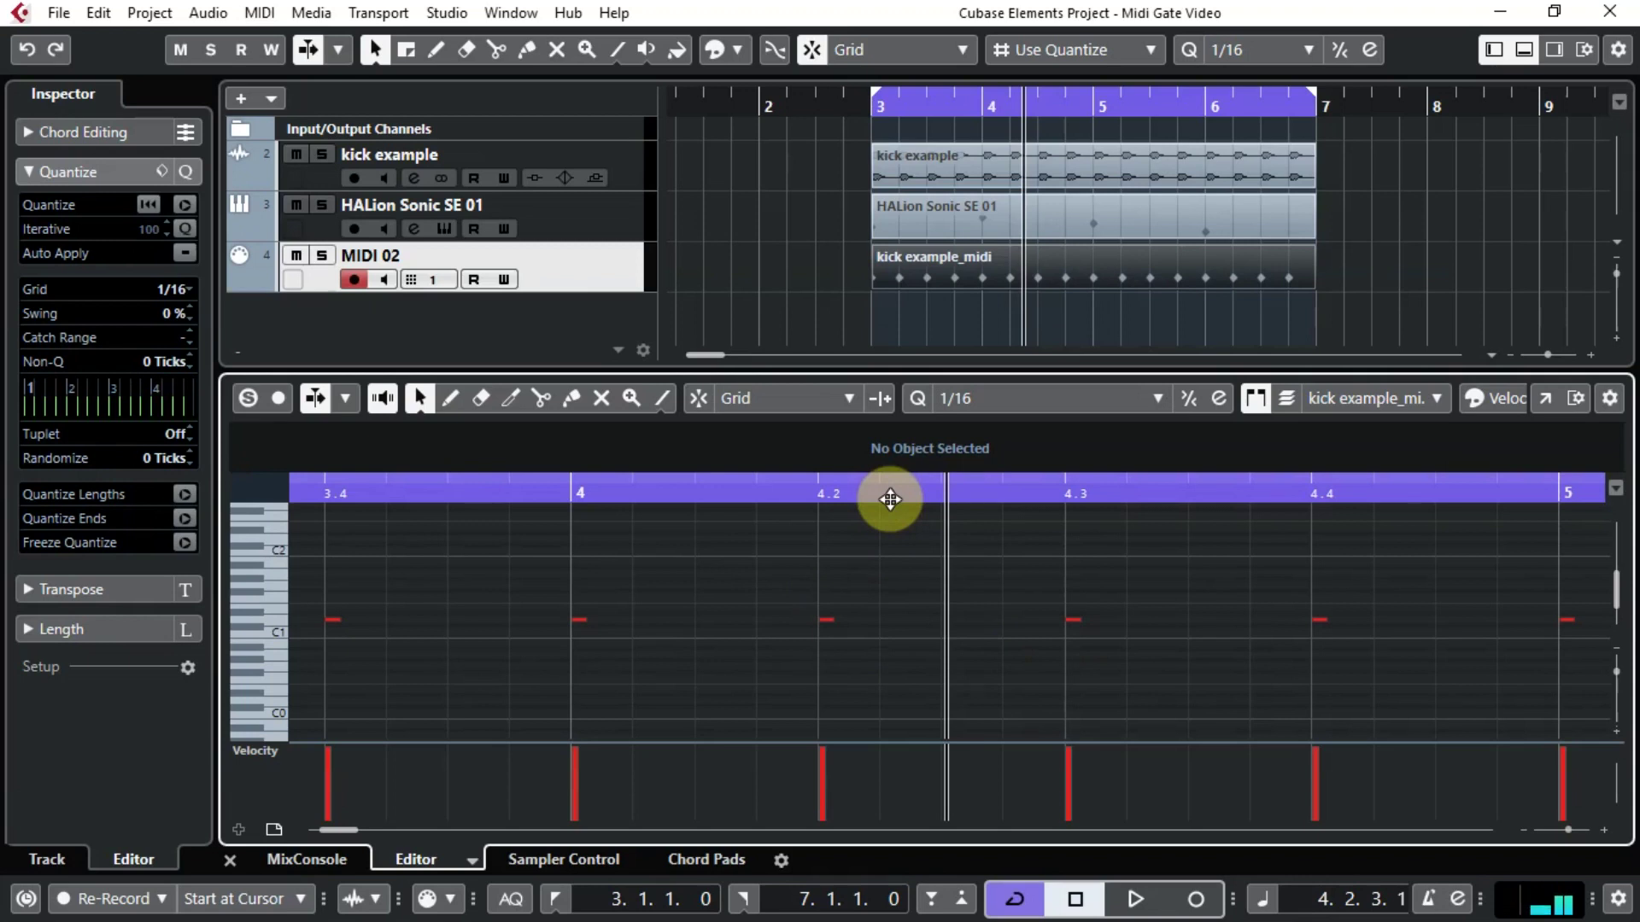
drag(890, 500, 878, 448)
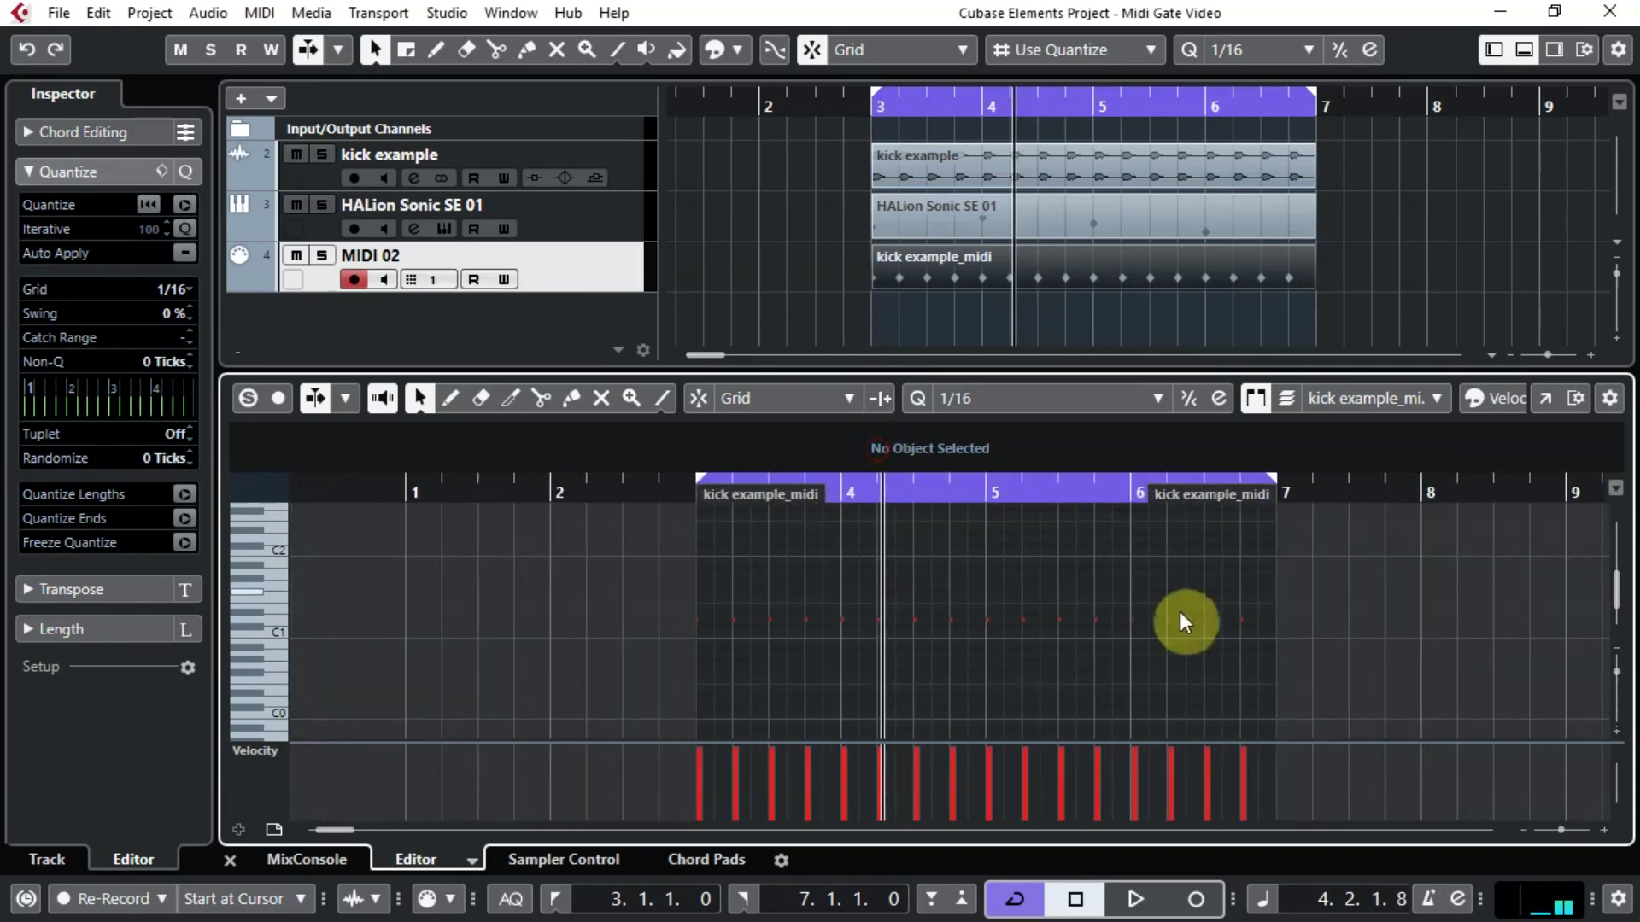
drag(1324, 659, 656, 579)
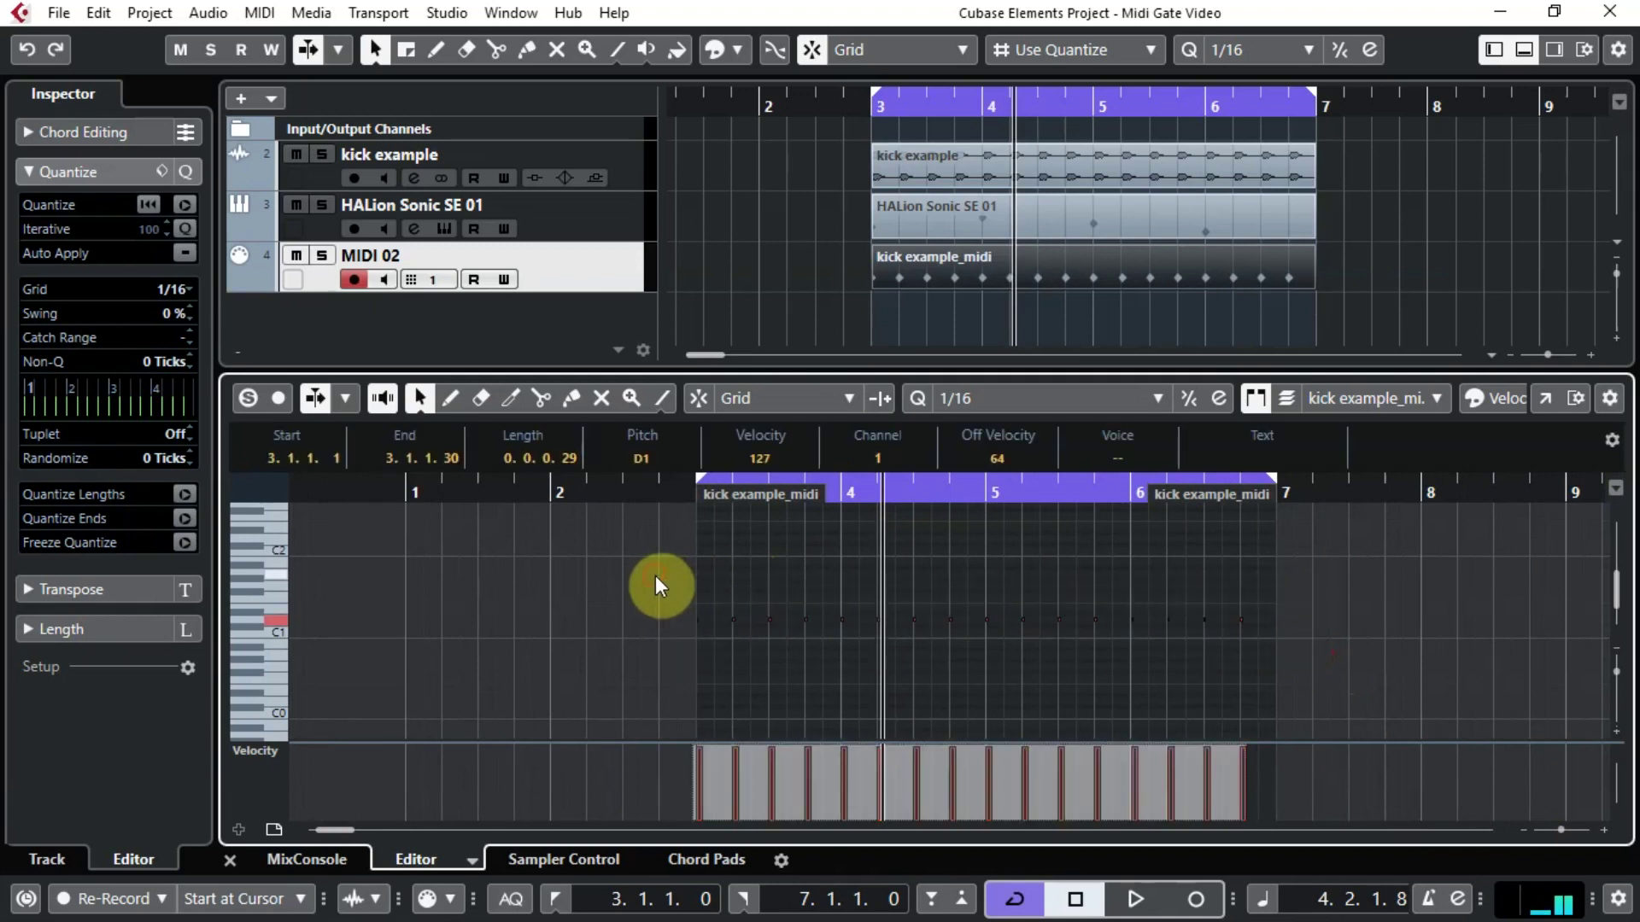
Apply MIDI > Functions > Legato to the selected kick notes.
click(275, 14)
mouse_move(362, 357)
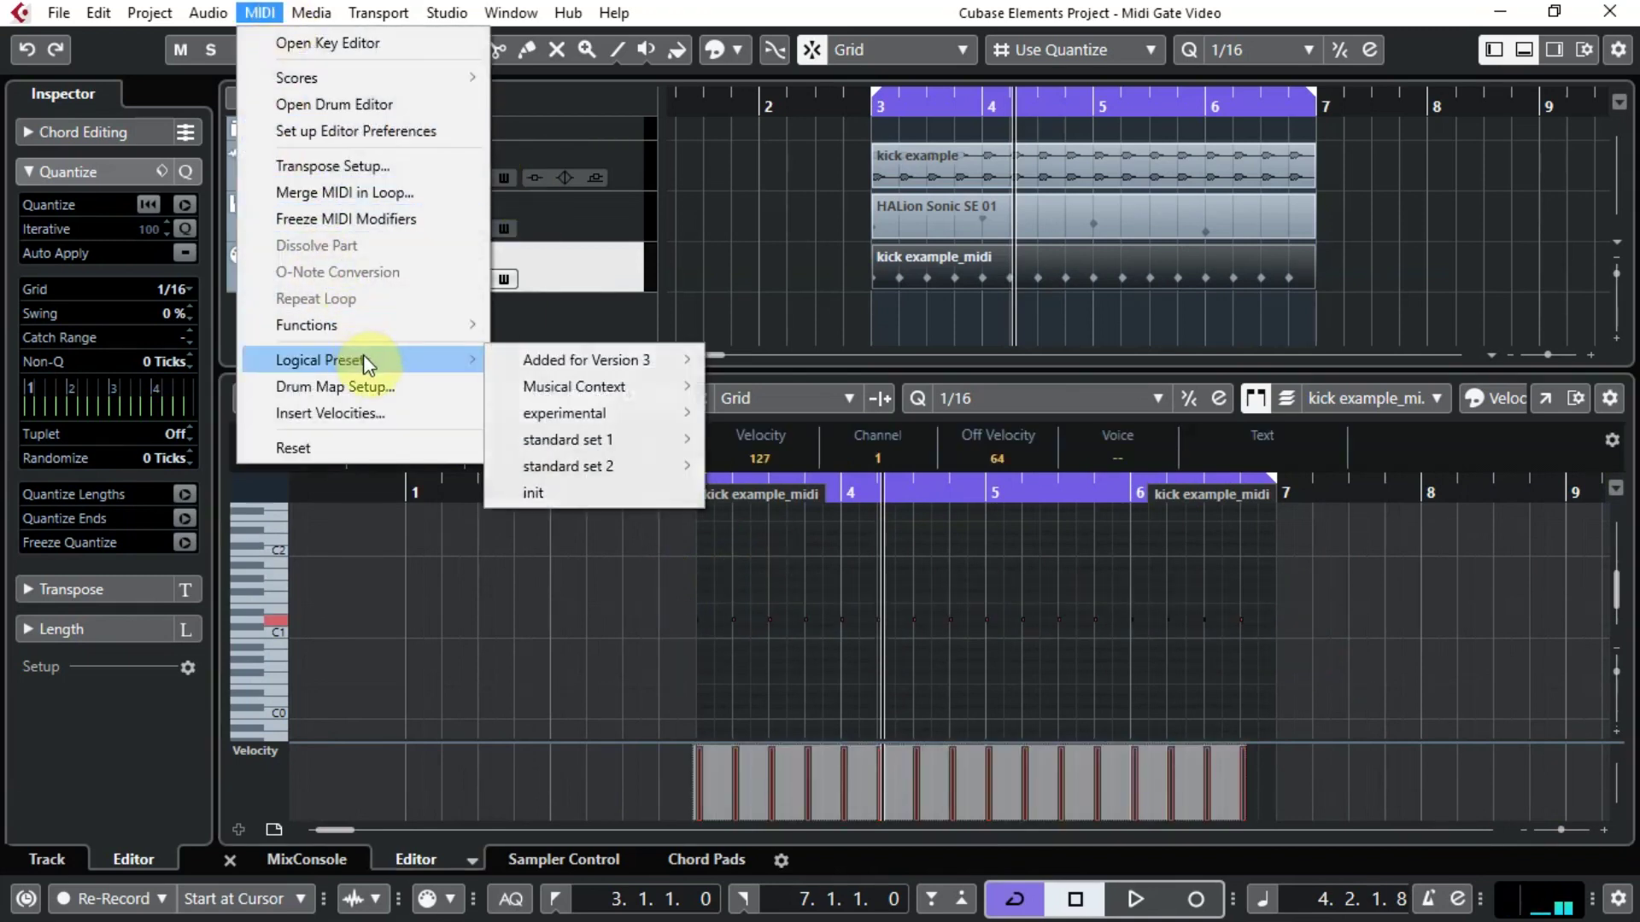
mouse_move(377, 327)
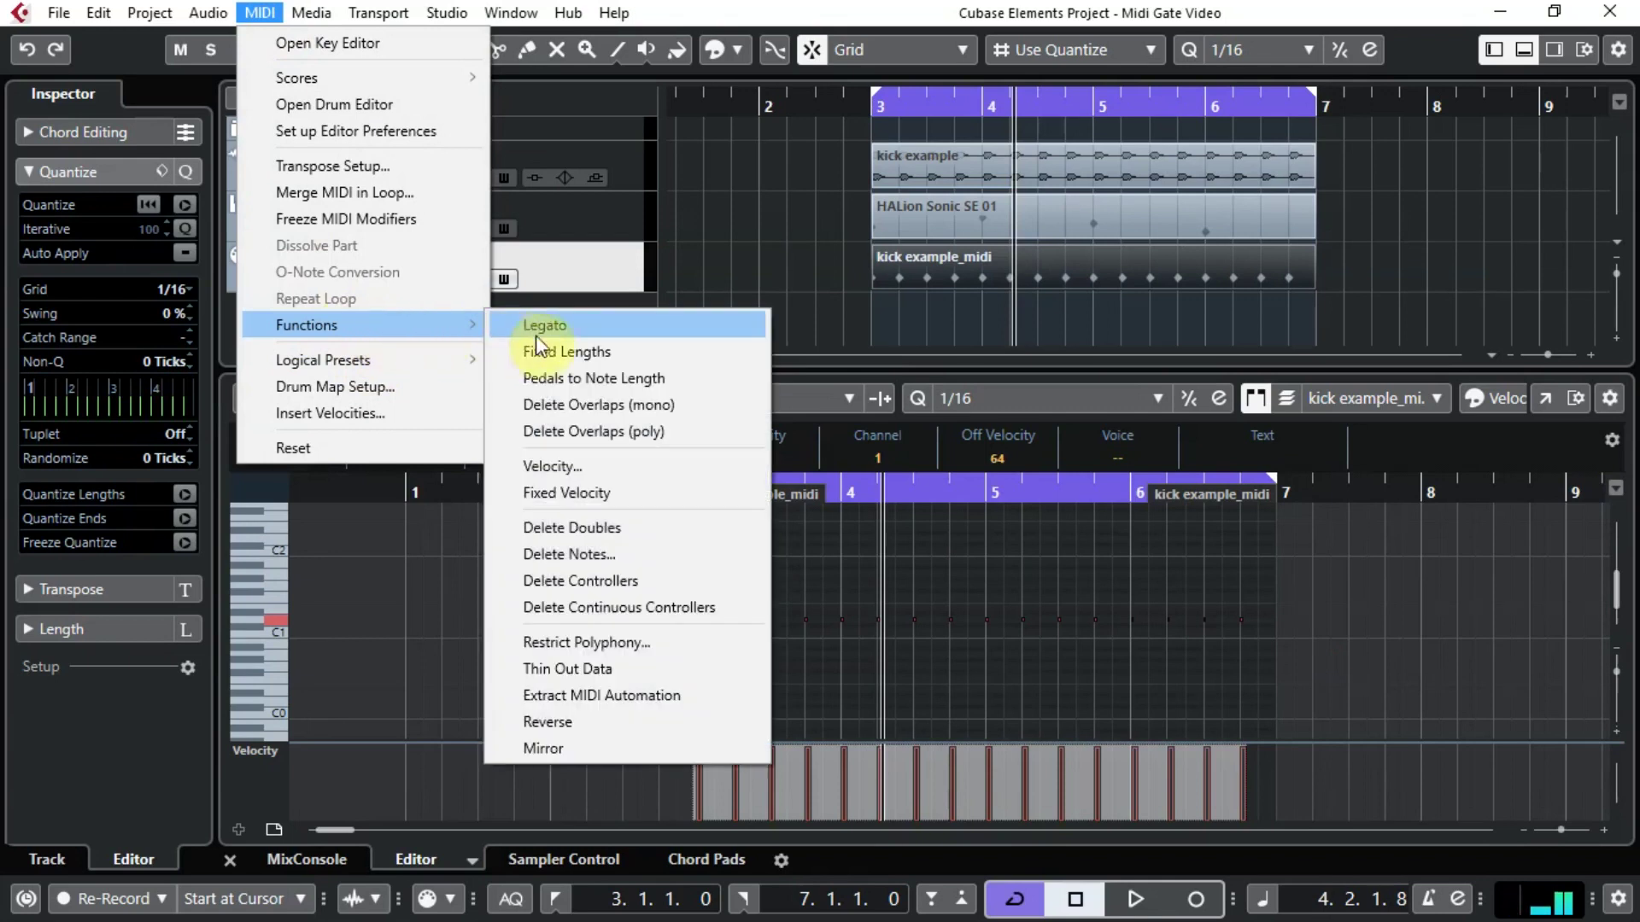
click(599, 328)
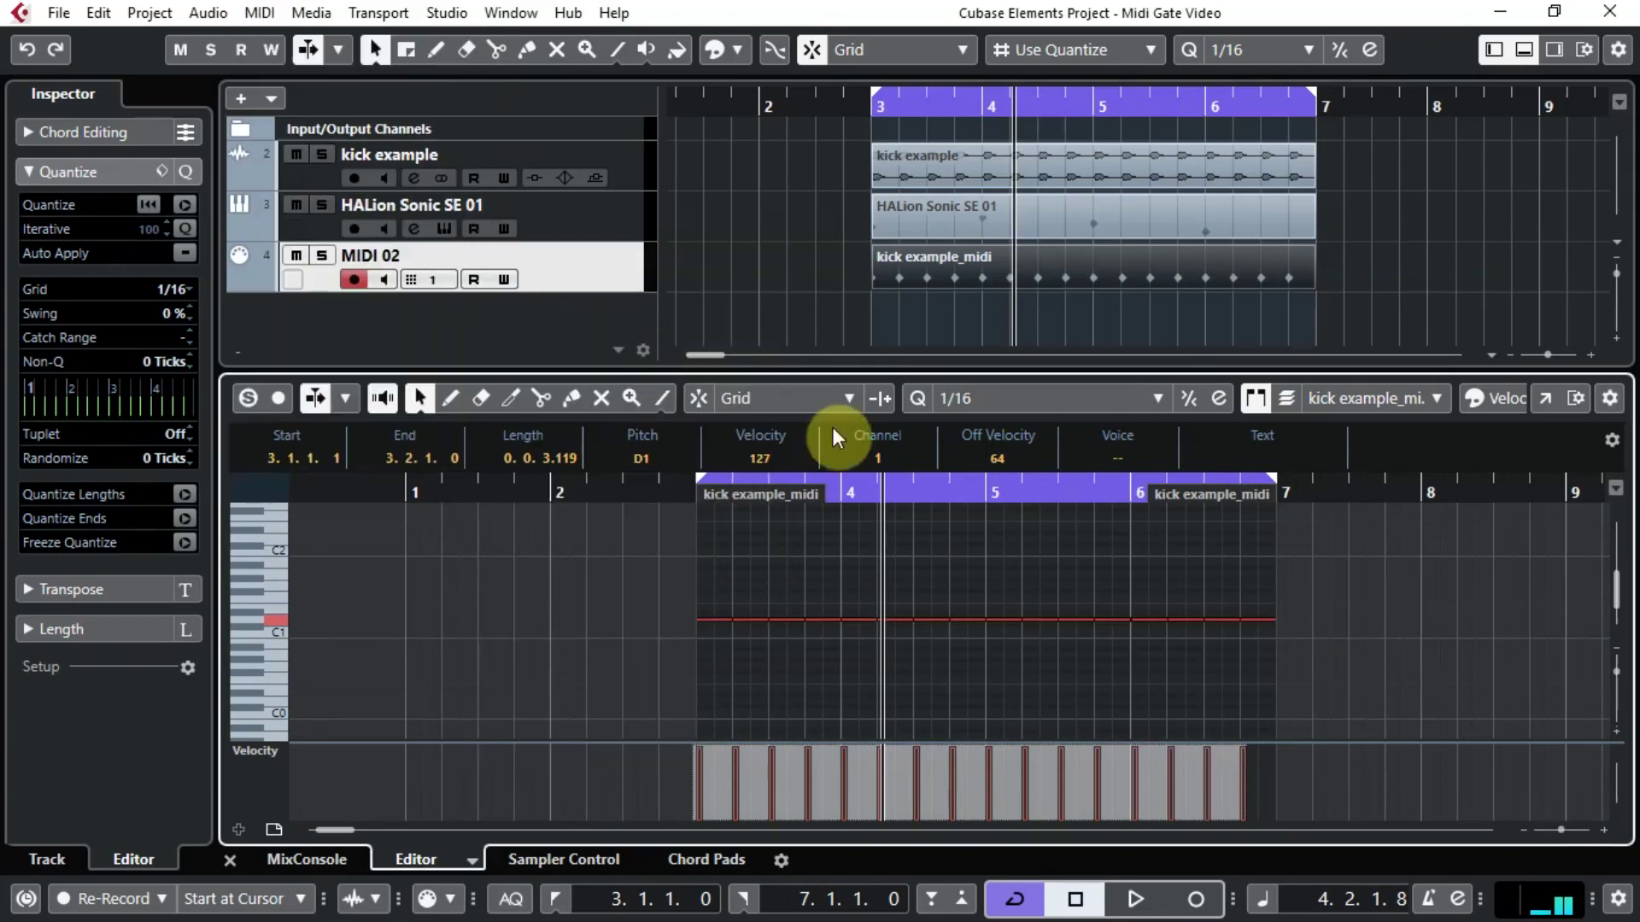
Trim the note starts later so each kick note spans 3.1.3.3 to 3.2.1.0.
click(930, 495)
drag(929, 495, 935, 521)
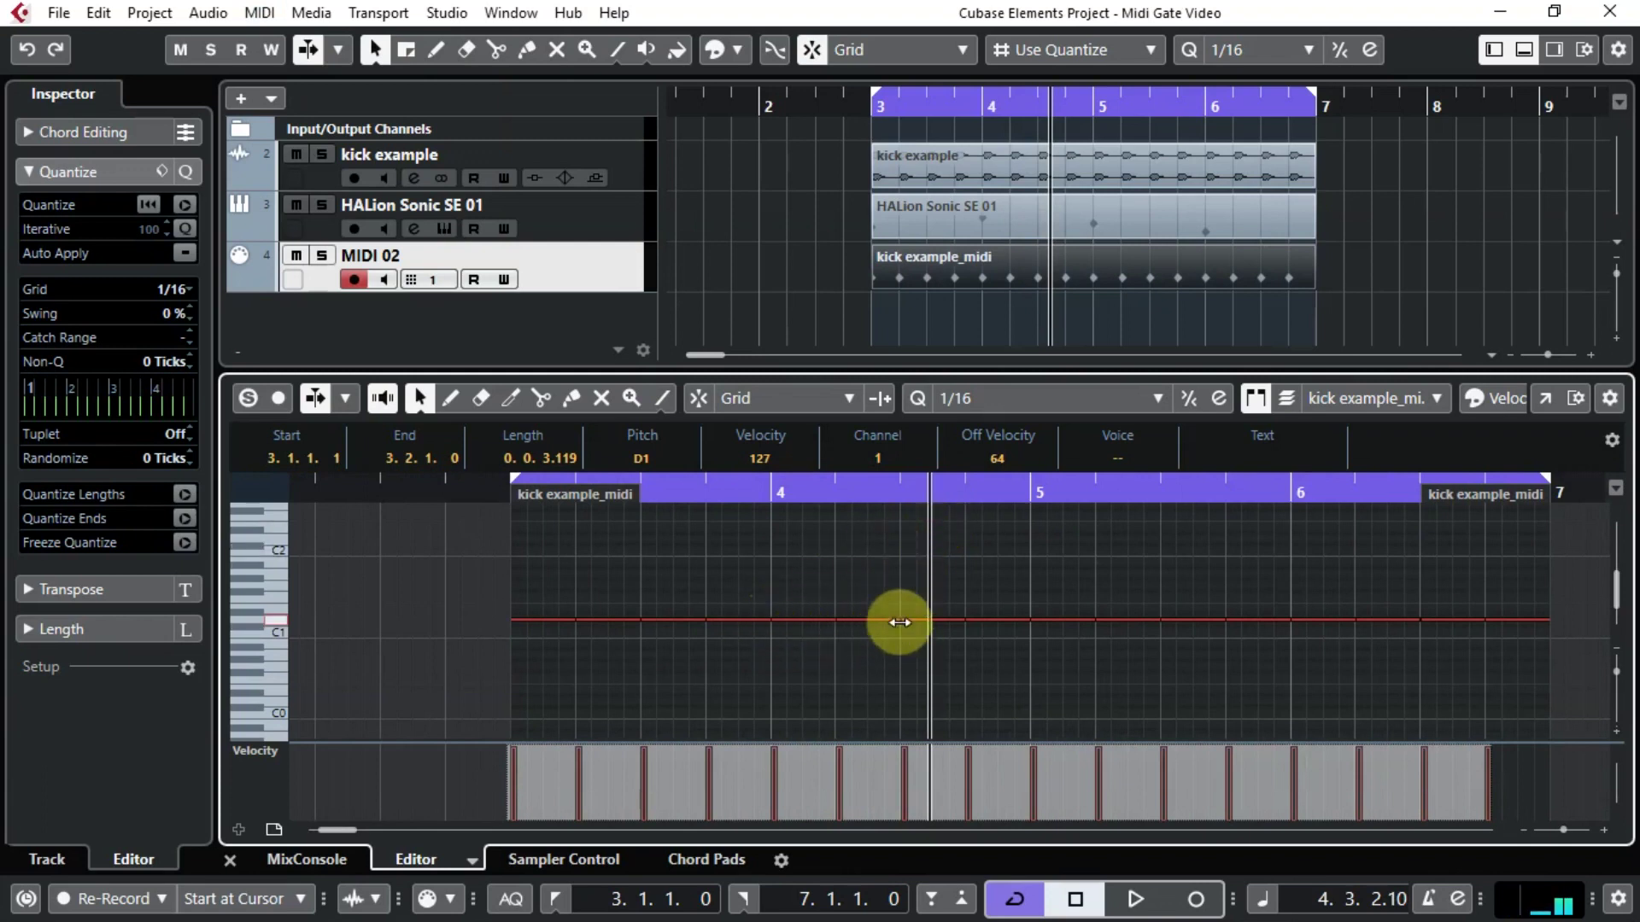
drag(775, 621, 808, 627)
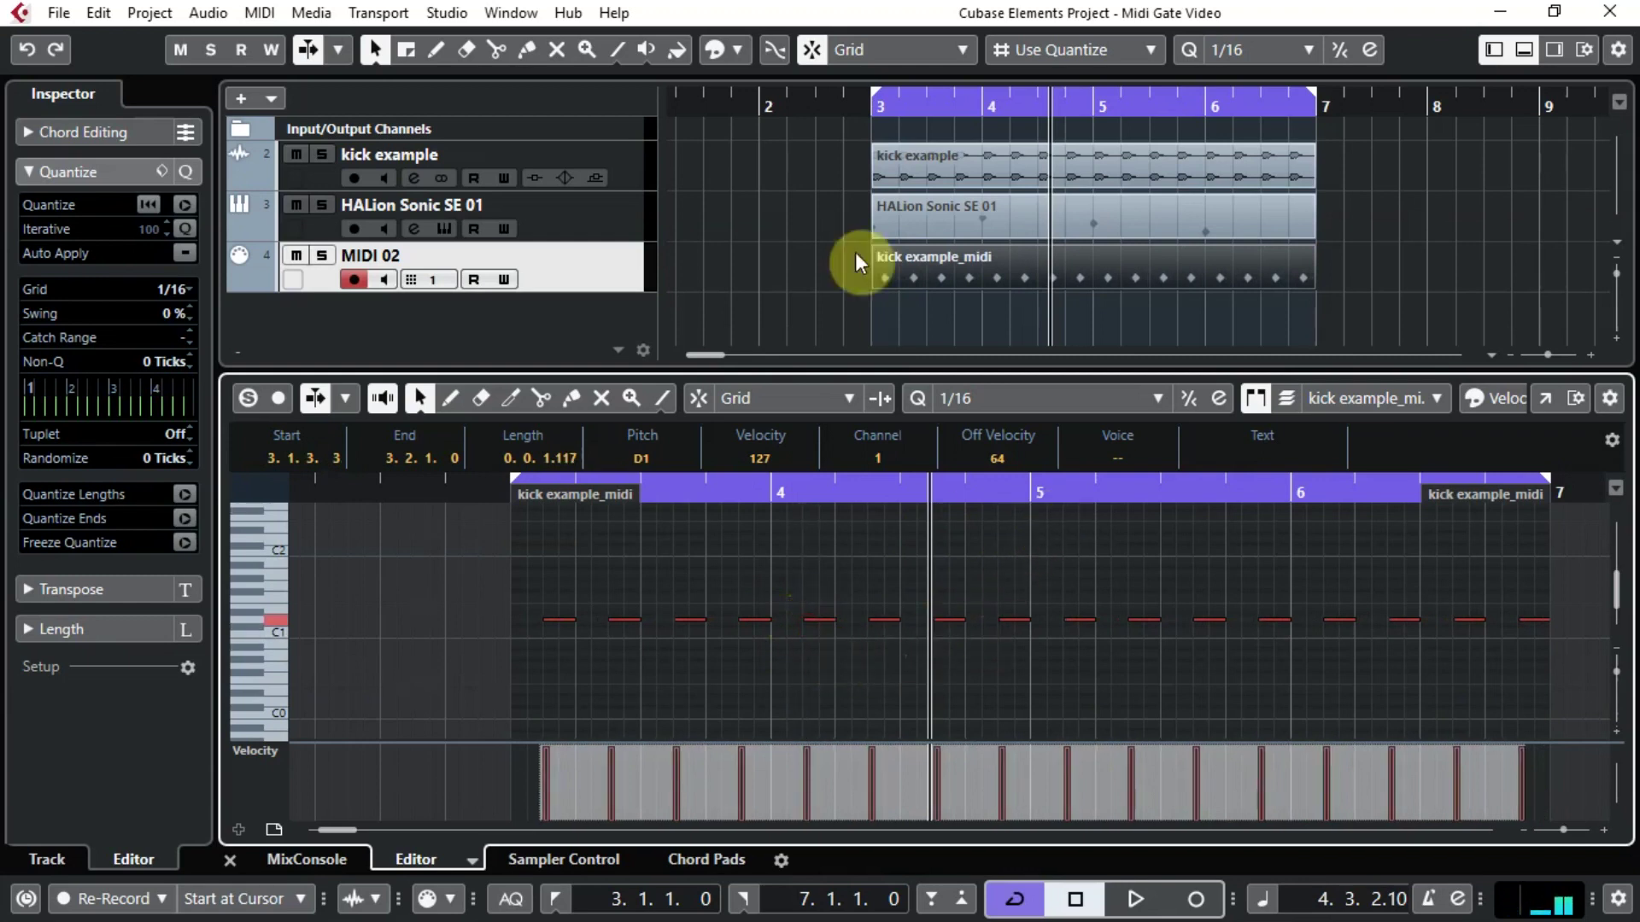
click(843, 108)
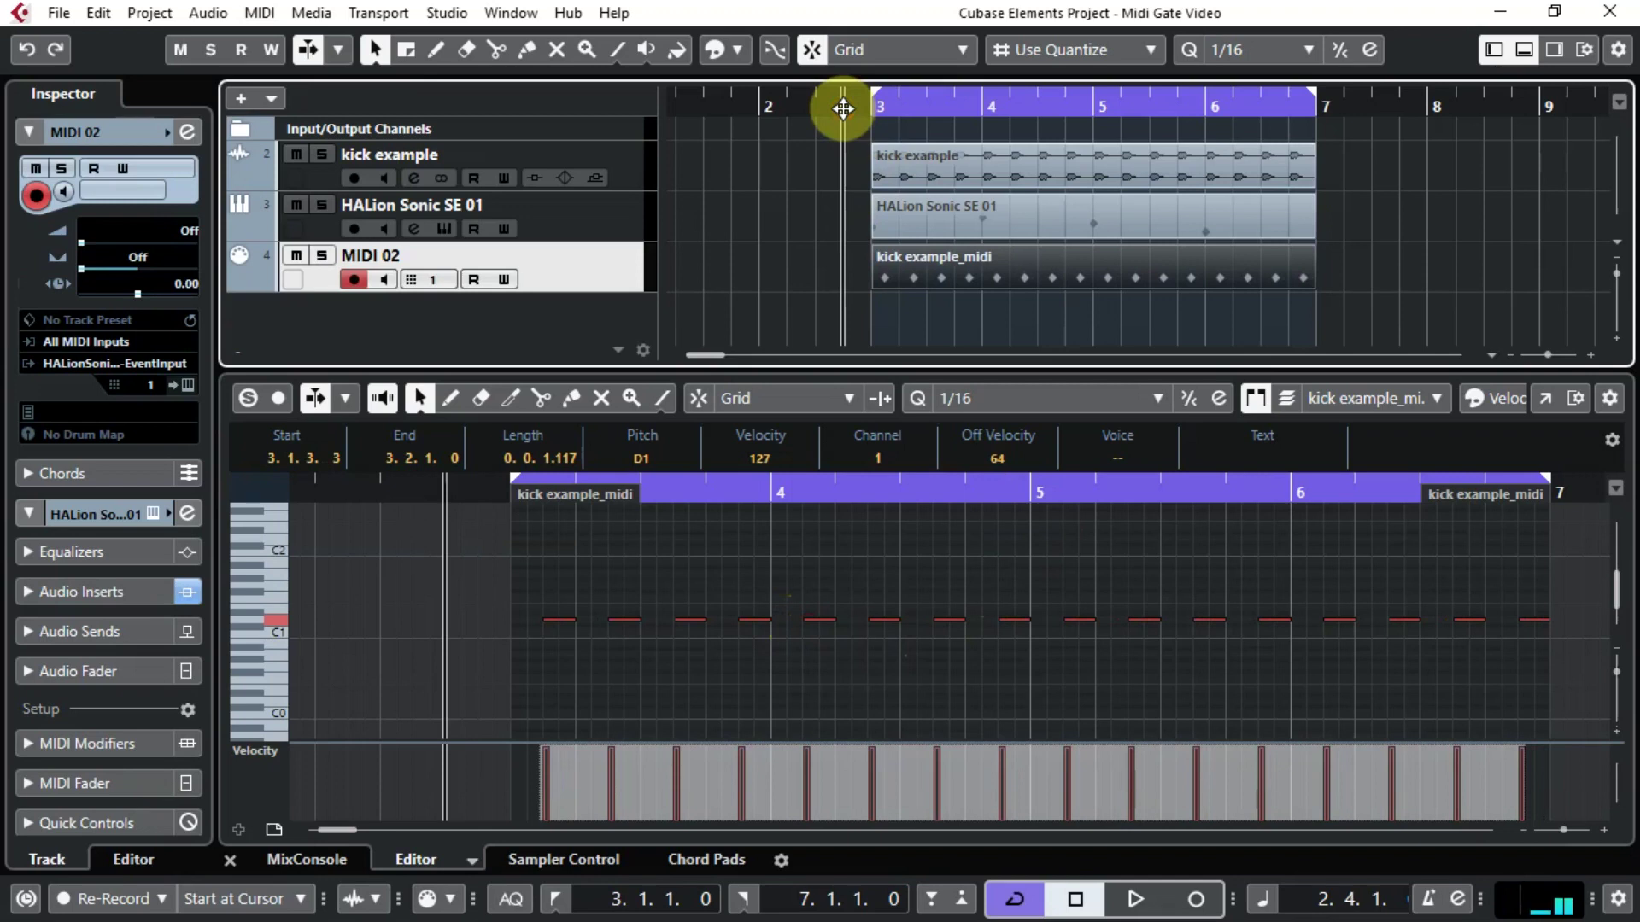
While the loop plays, adjust note starts until each kick note begins at 3.1.3.0, length 0.0.2.0.
key(space)
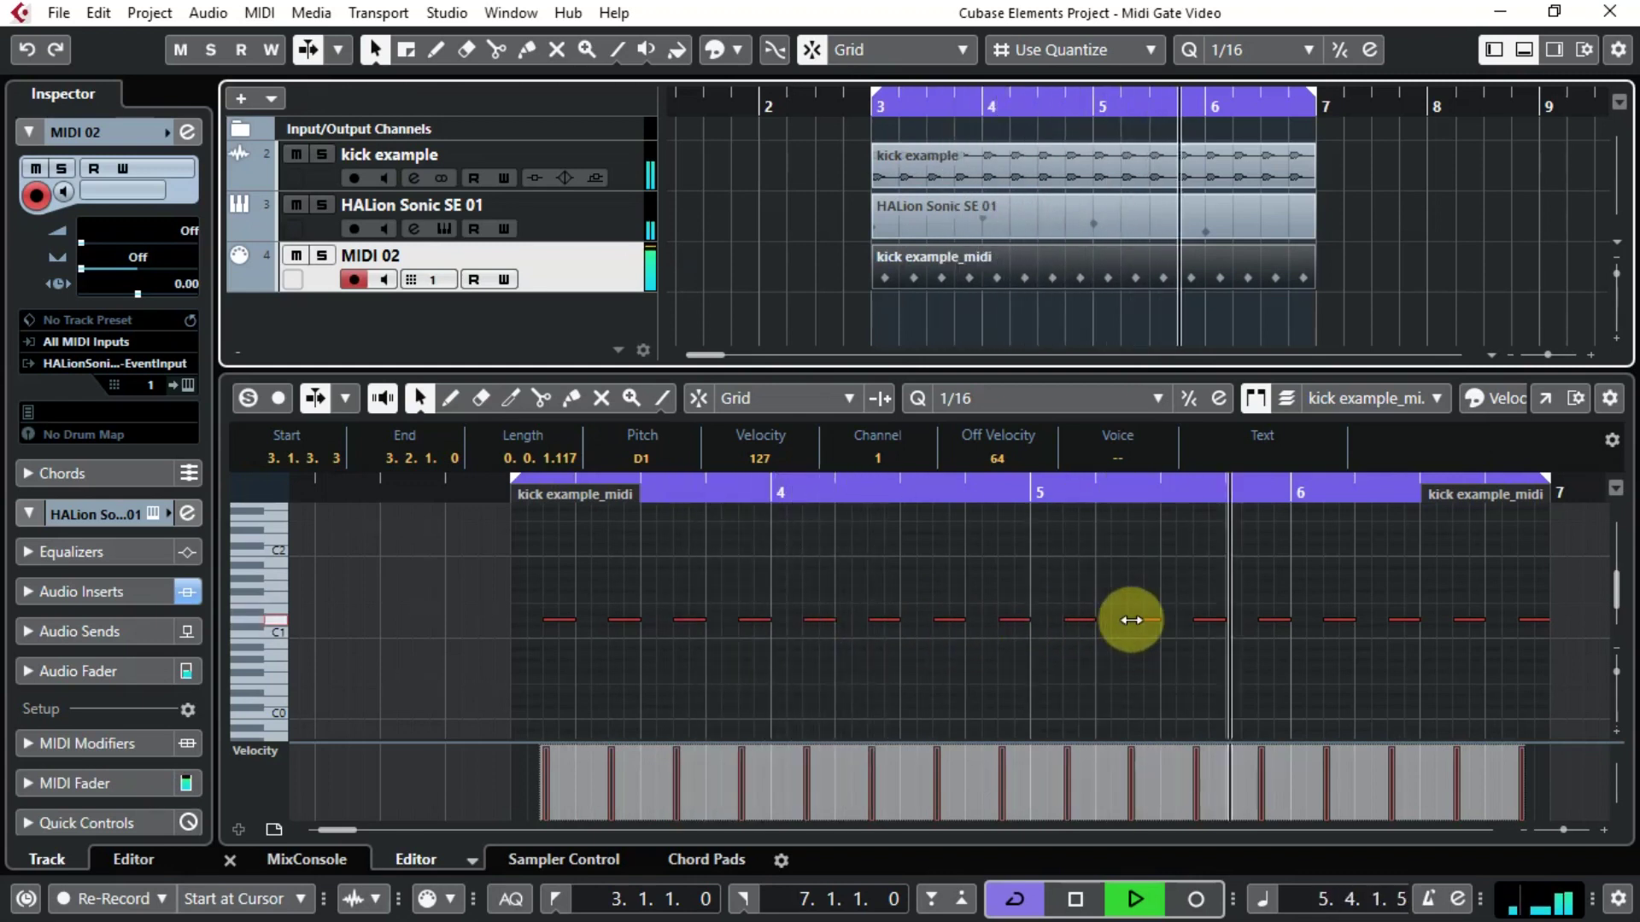
drag(1131, 620, 1116, 620)
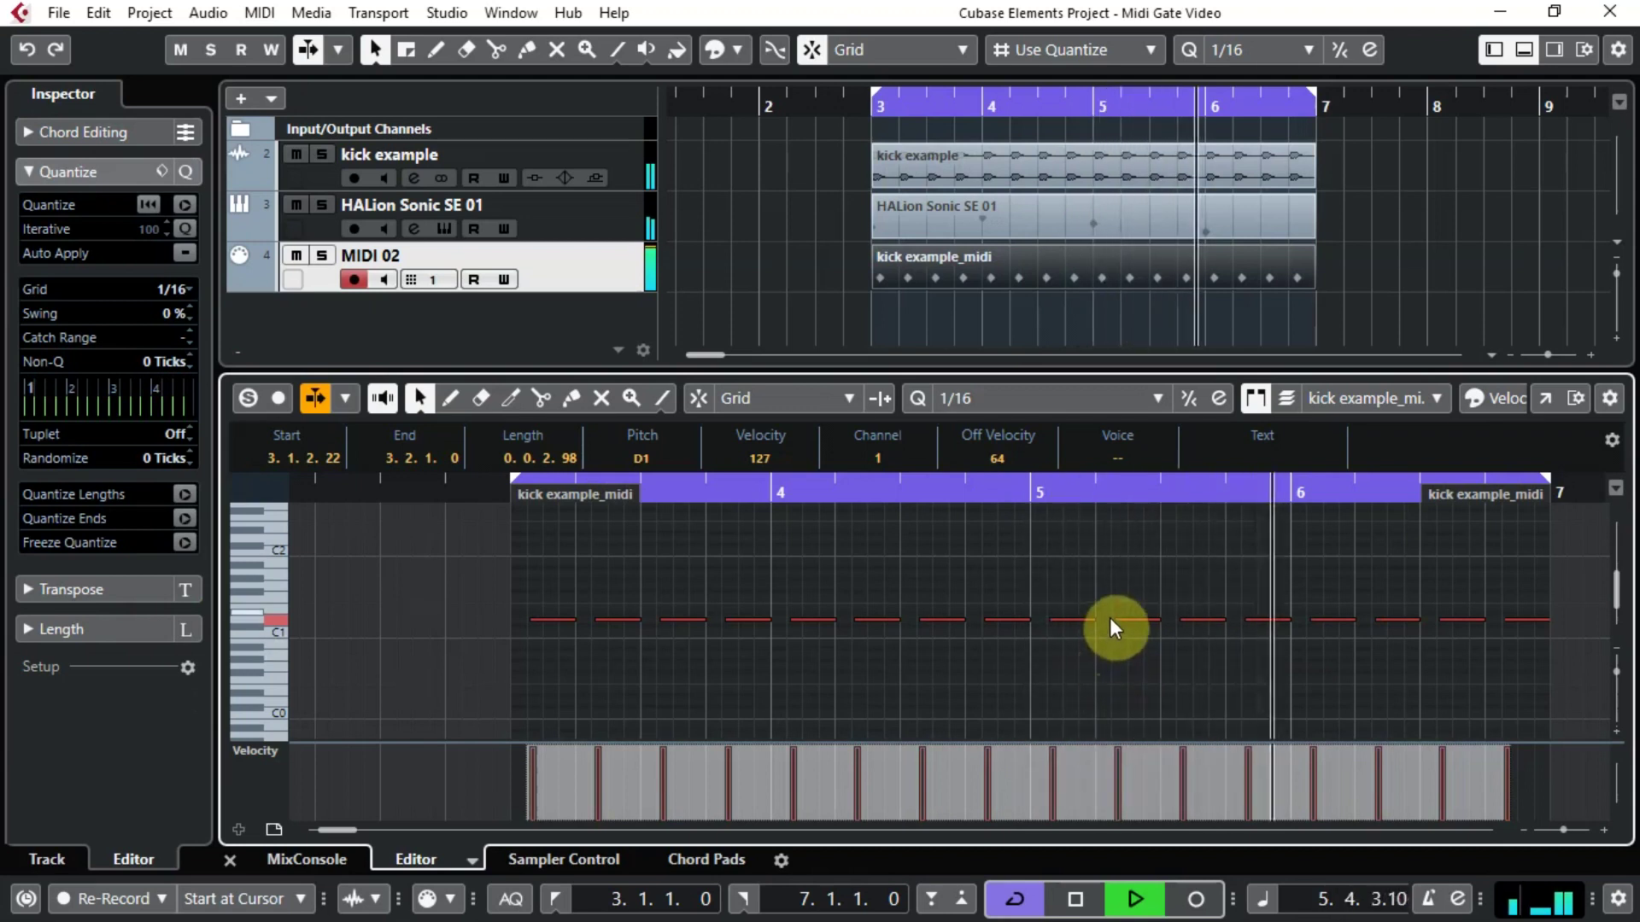
drag(1114, 620, 1144, 626)
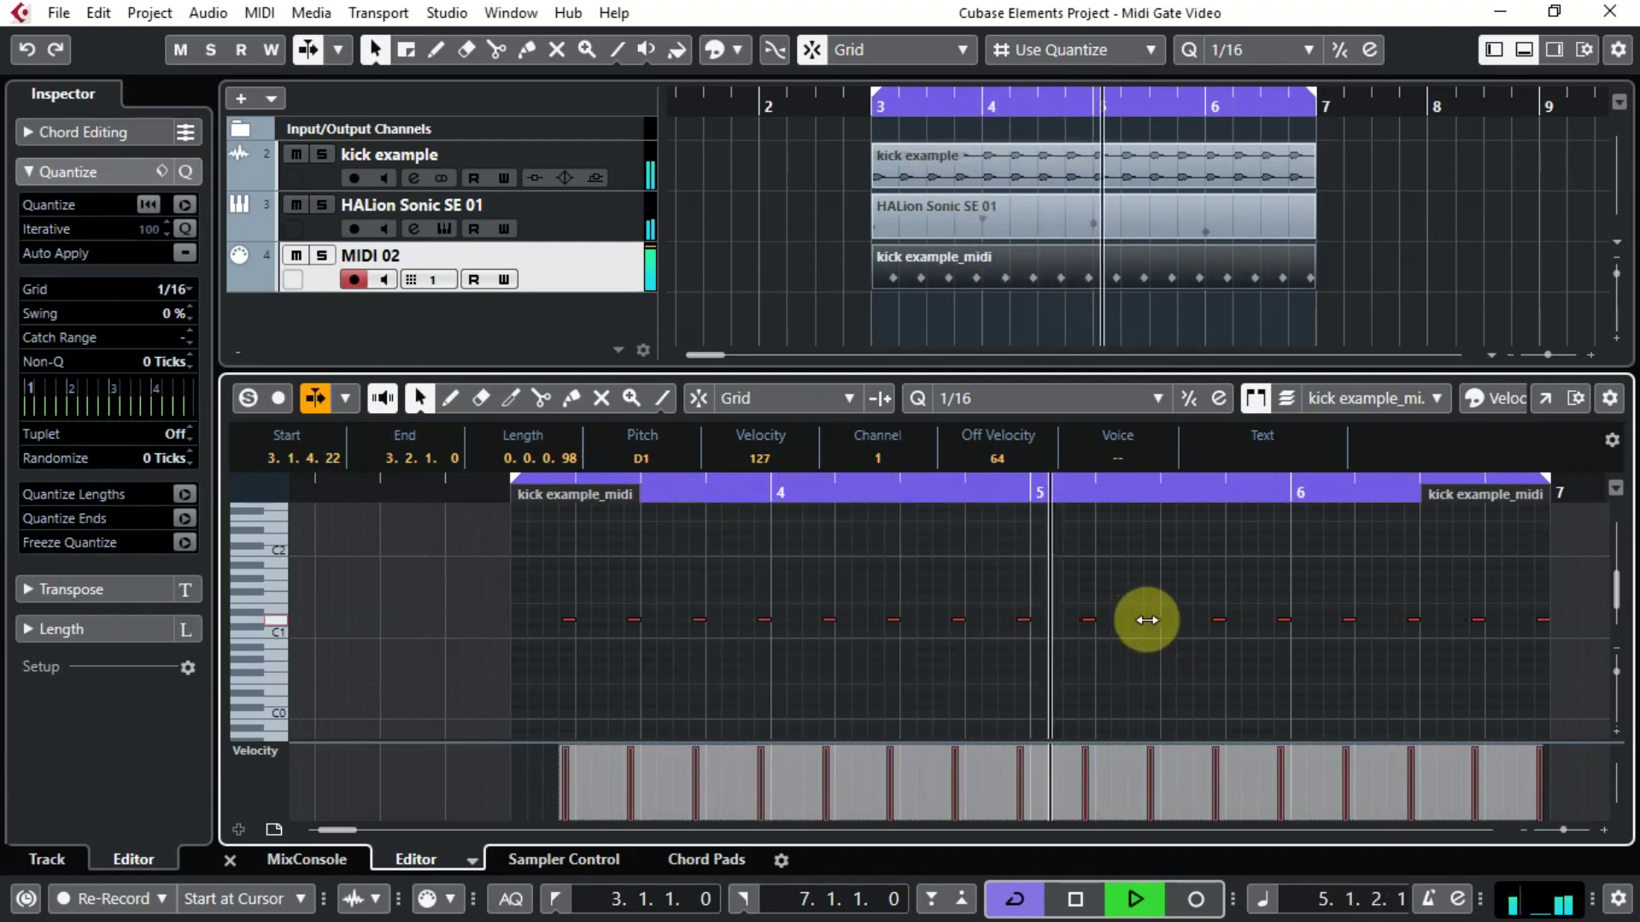
drag(1147, 623, 1107, 627)
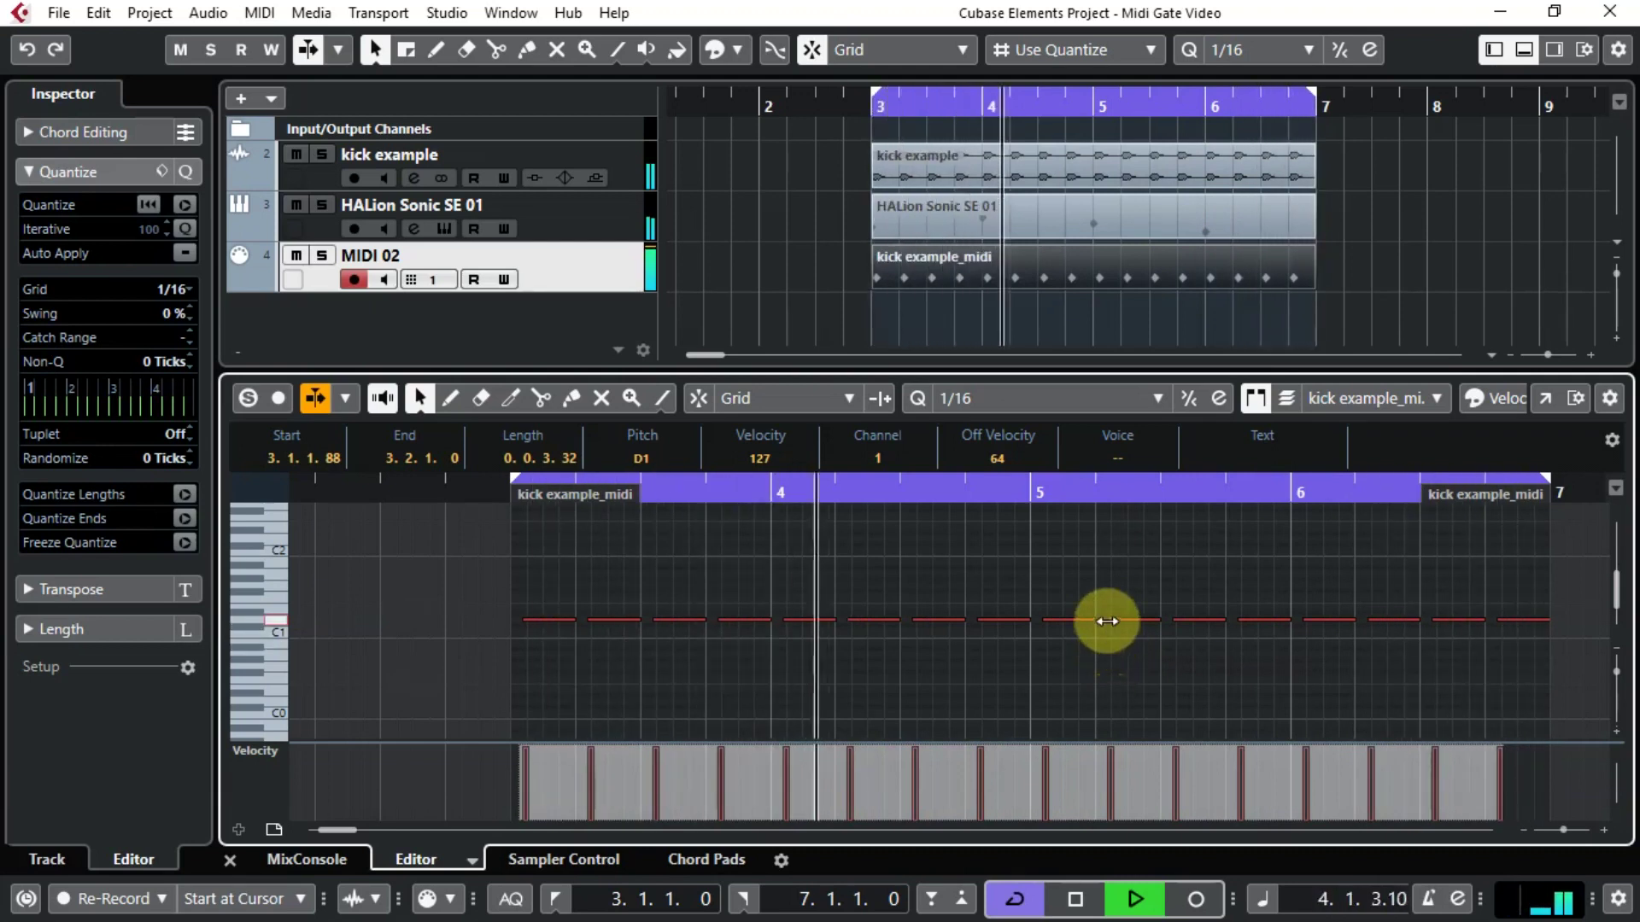
drag(1108, 621, 1130, 624)
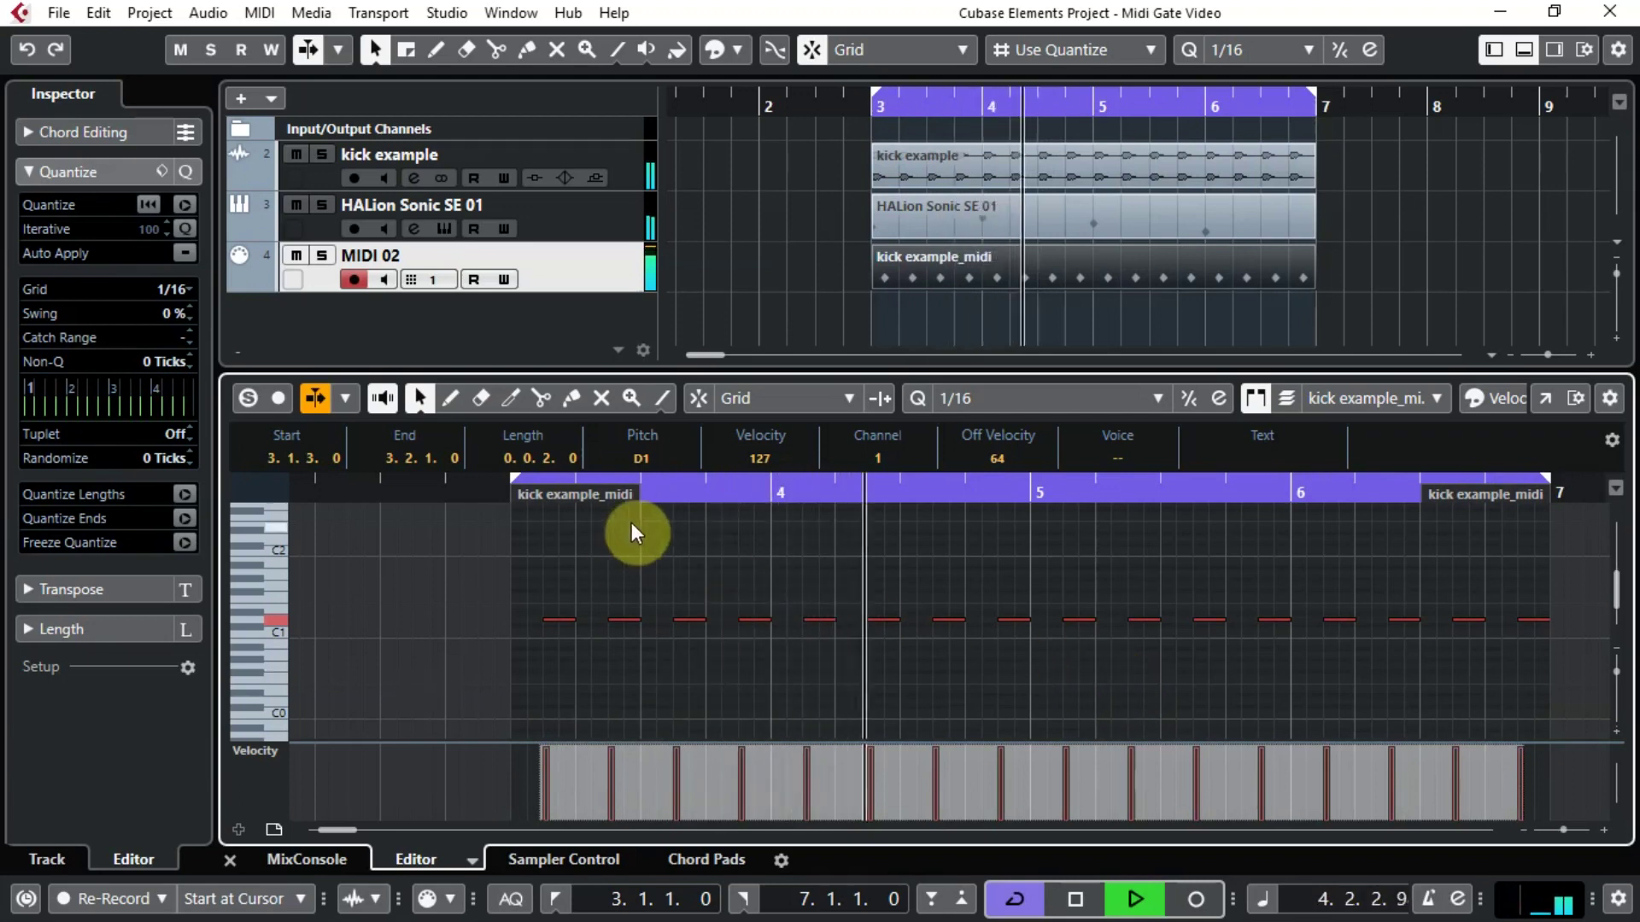
click(566, 265)
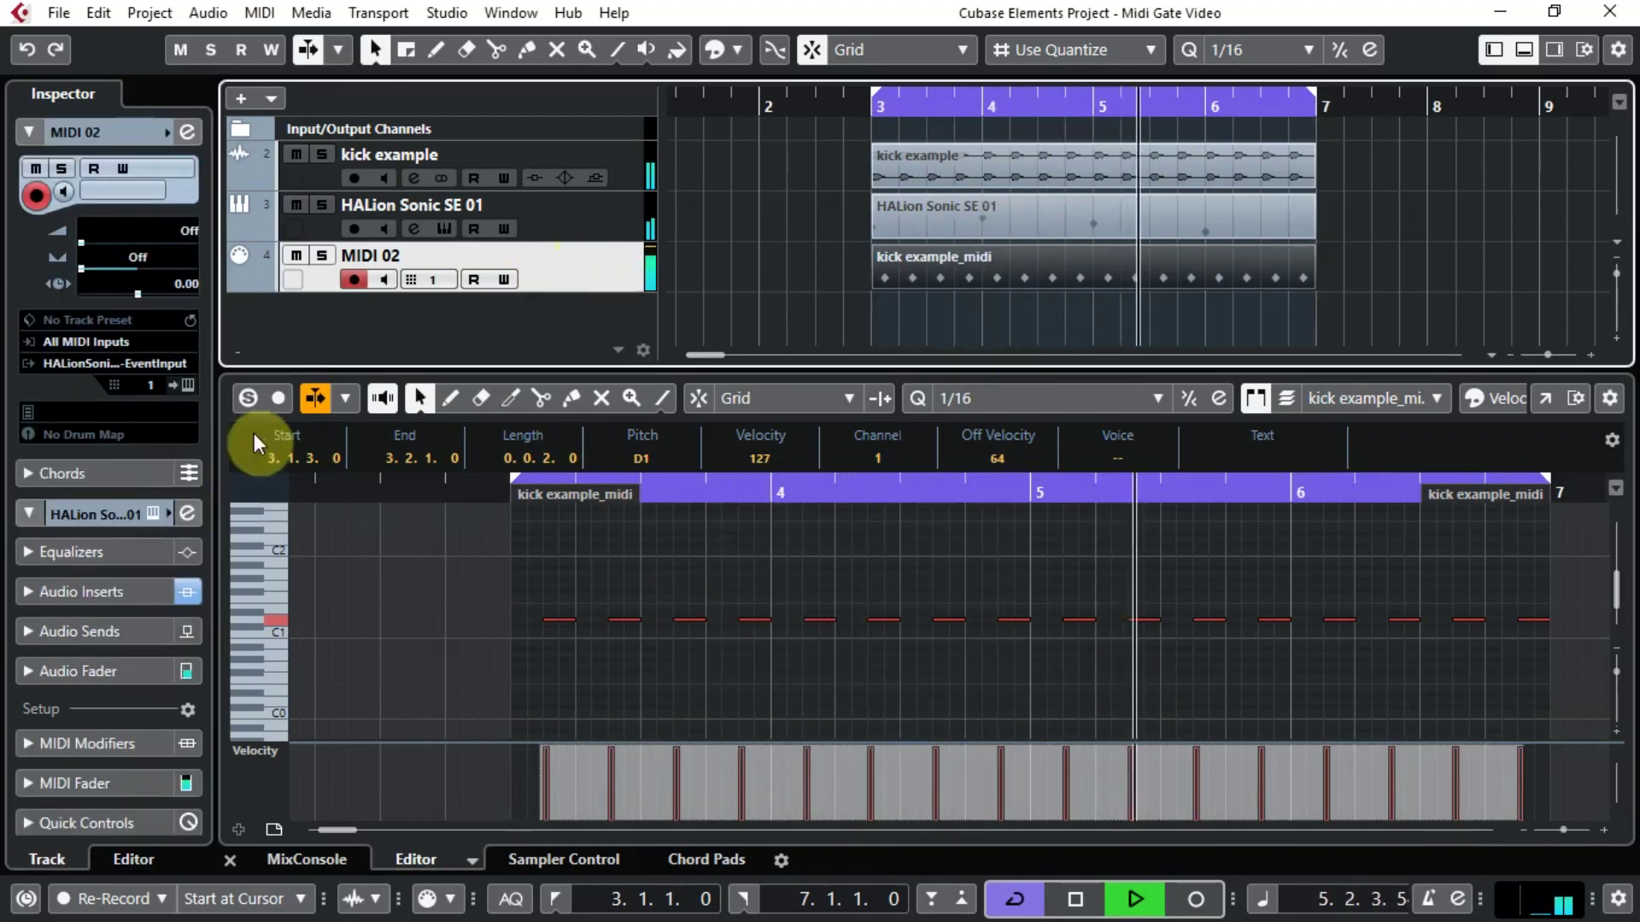
Reopen MidiGate from HALion Sonic SE 01's Audio Inserts and move its window up and right.
click(119, 593)
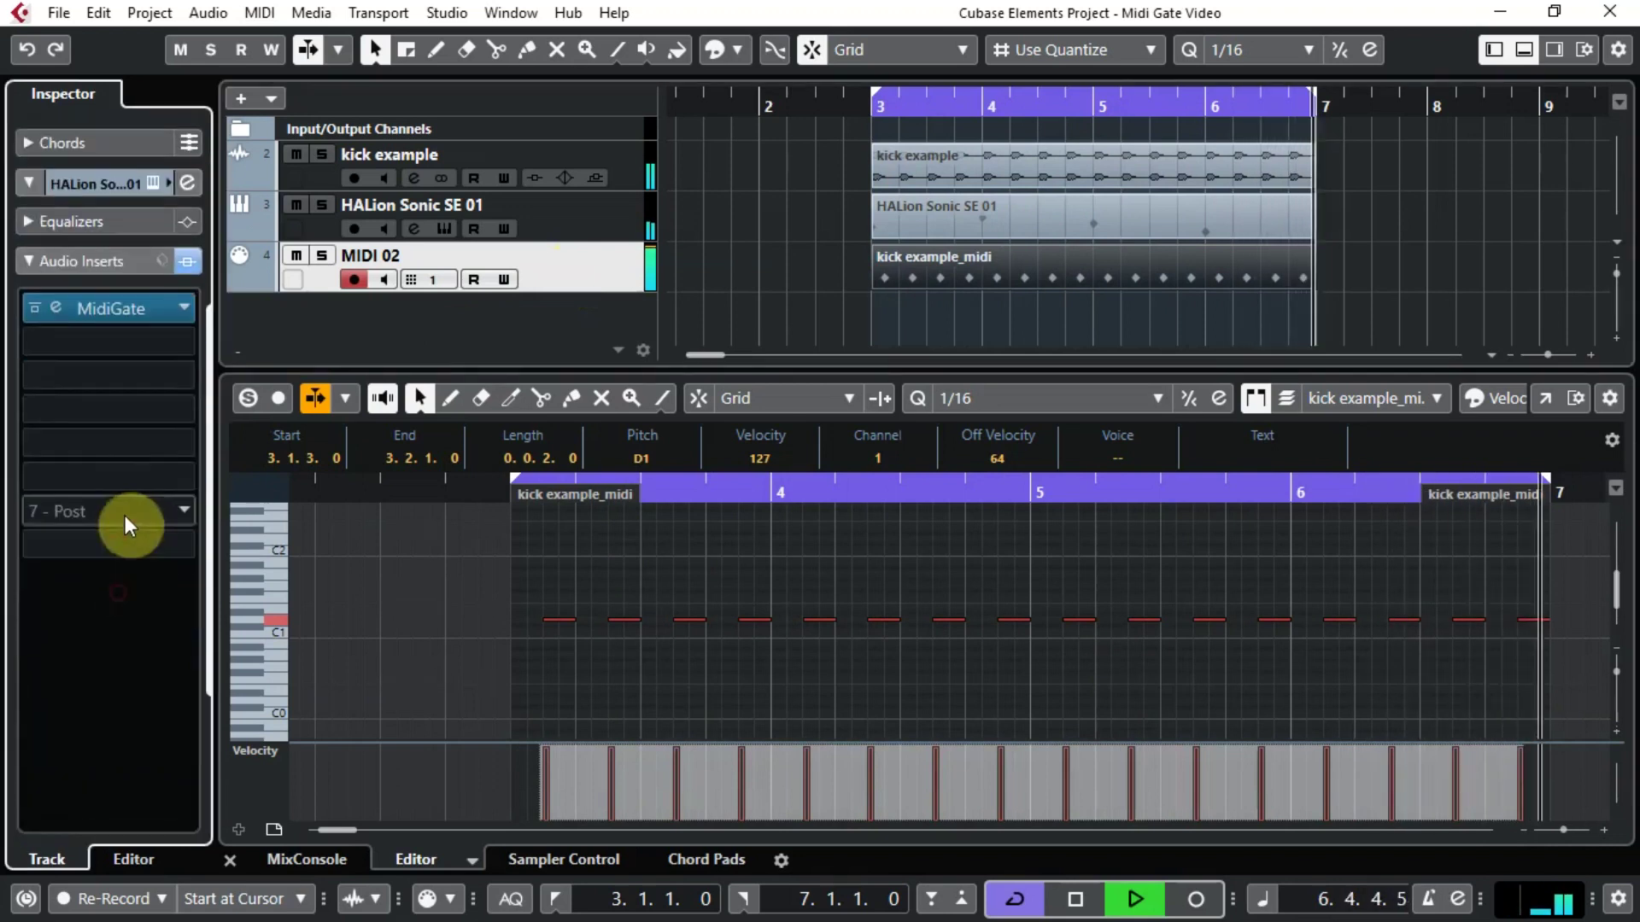
click(54, 307)
drag(457, 333, 630, 273)
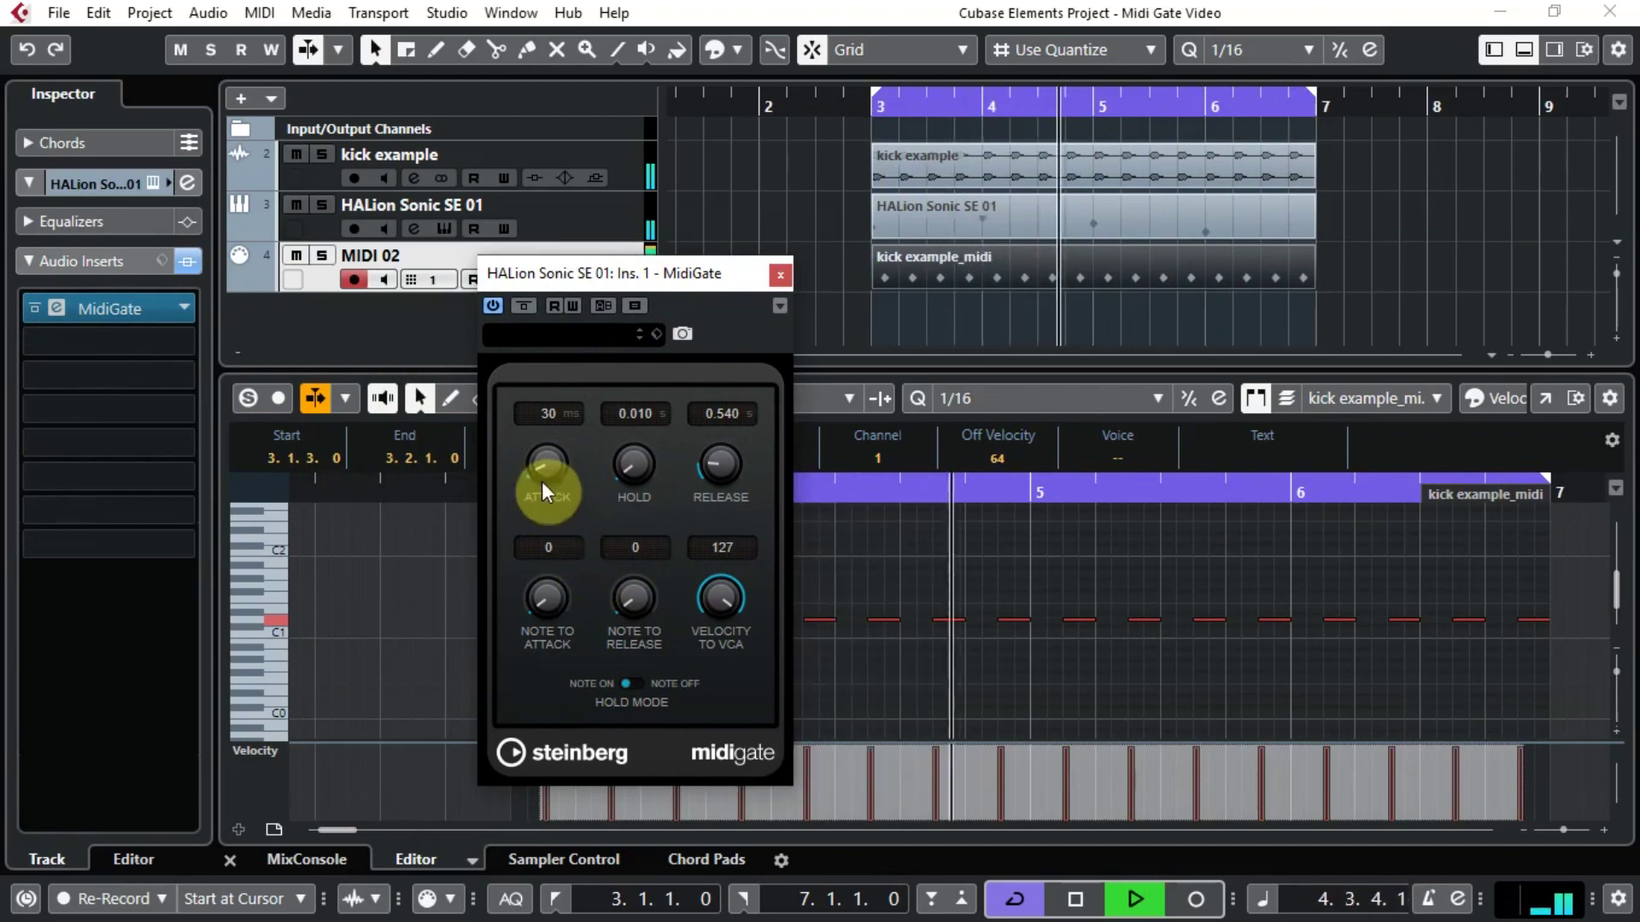
Toggle MidiGate's hold mode and dial in 28 ms attack and 3.000 s release while listening.
click(639, 684)
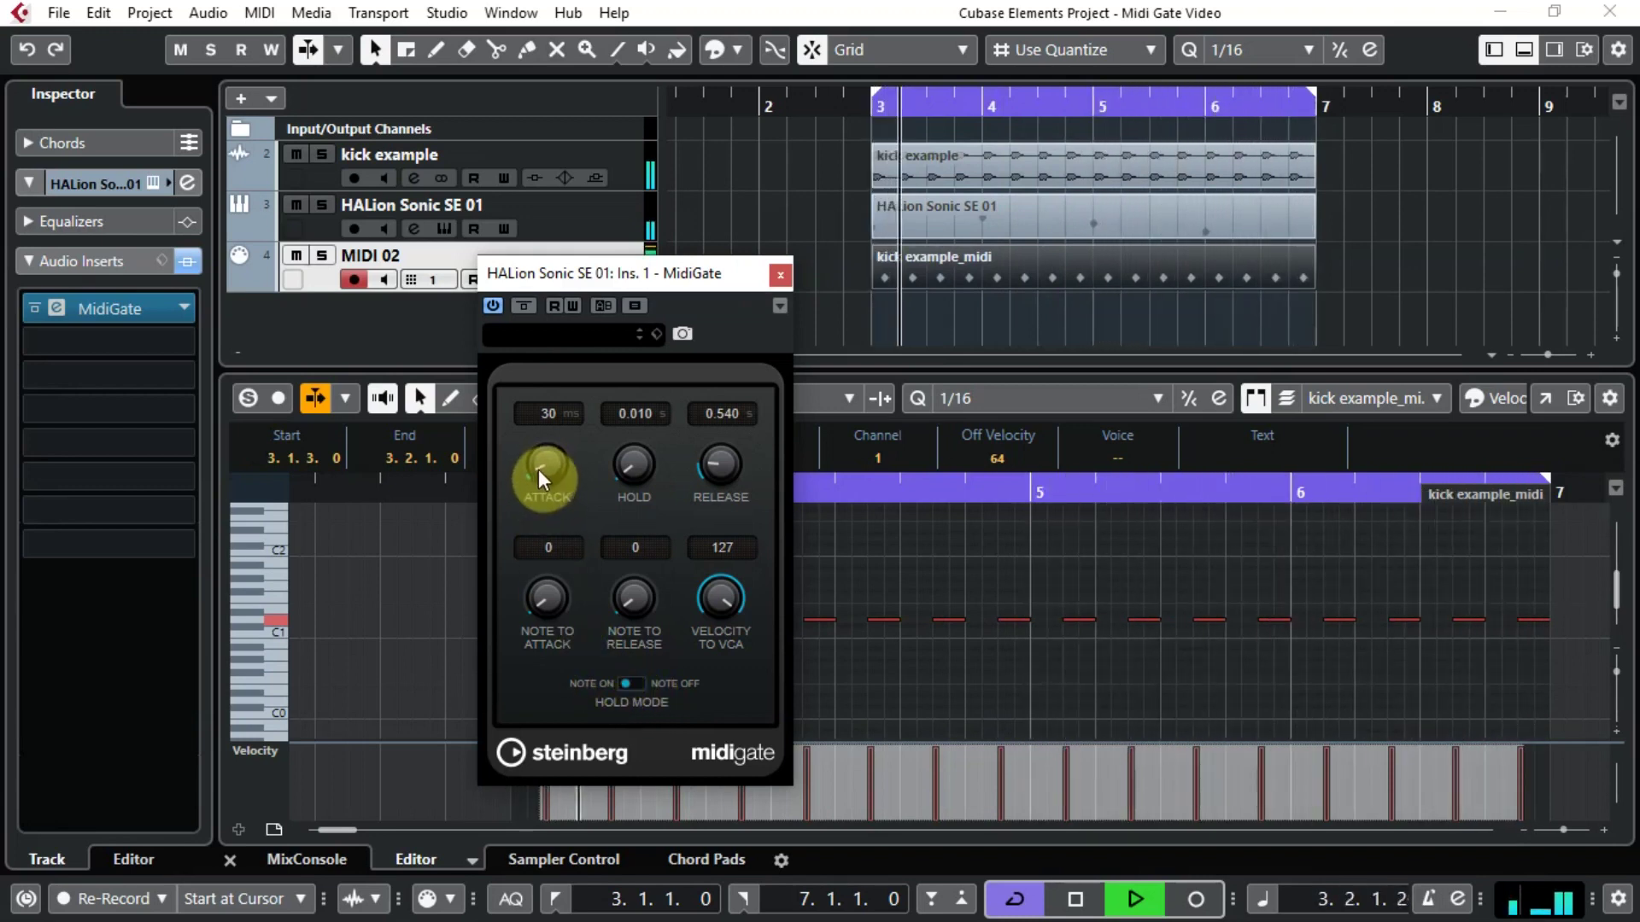
mouse_move(540, 469)
mouse_down()
mouse_move(538, 335)
mouse_move(531, 463)
mouse_up()
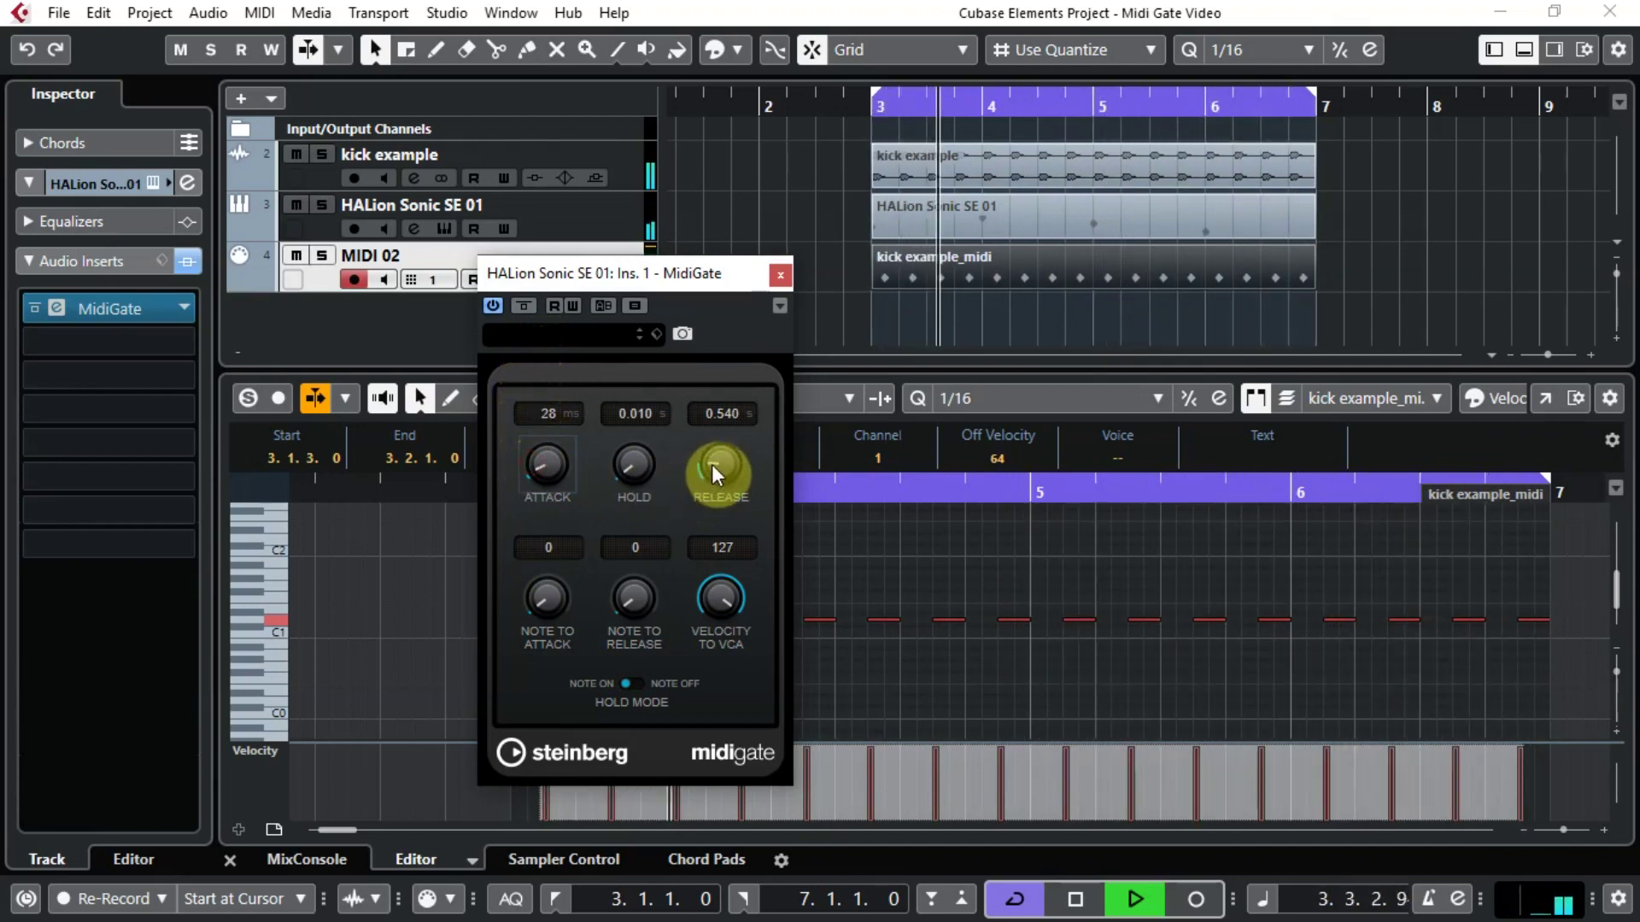
drag(710, 465, 687, 192)
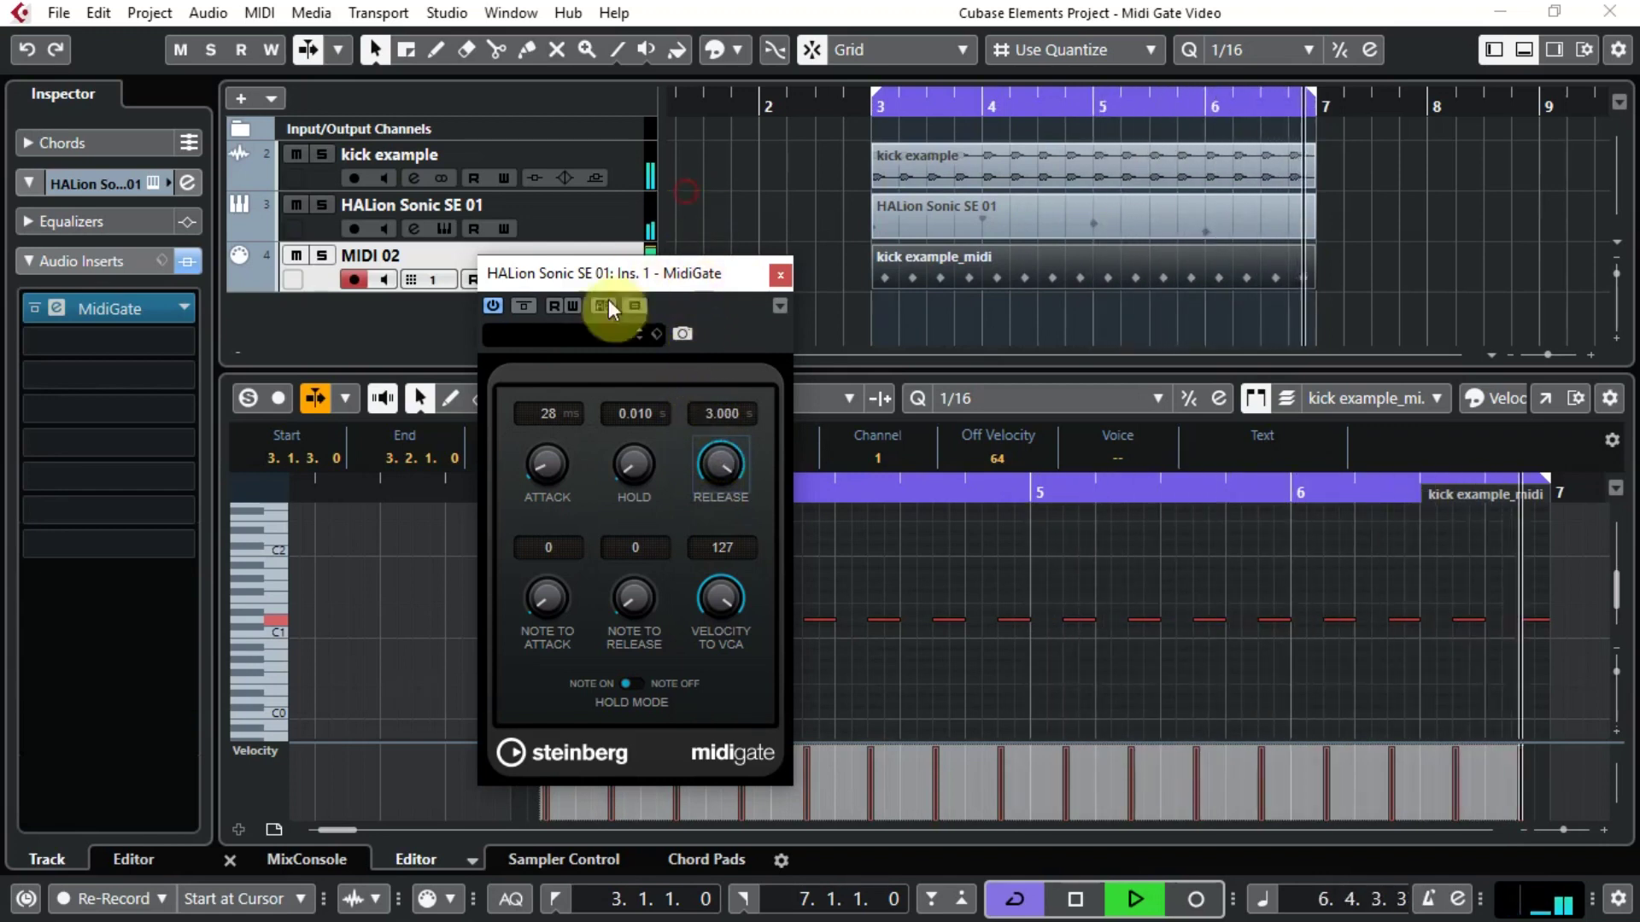
Switch hold mode to Note Off, set 0.255 s release and 158 ms attack, then reselect the kick notes.
click(646, 684)
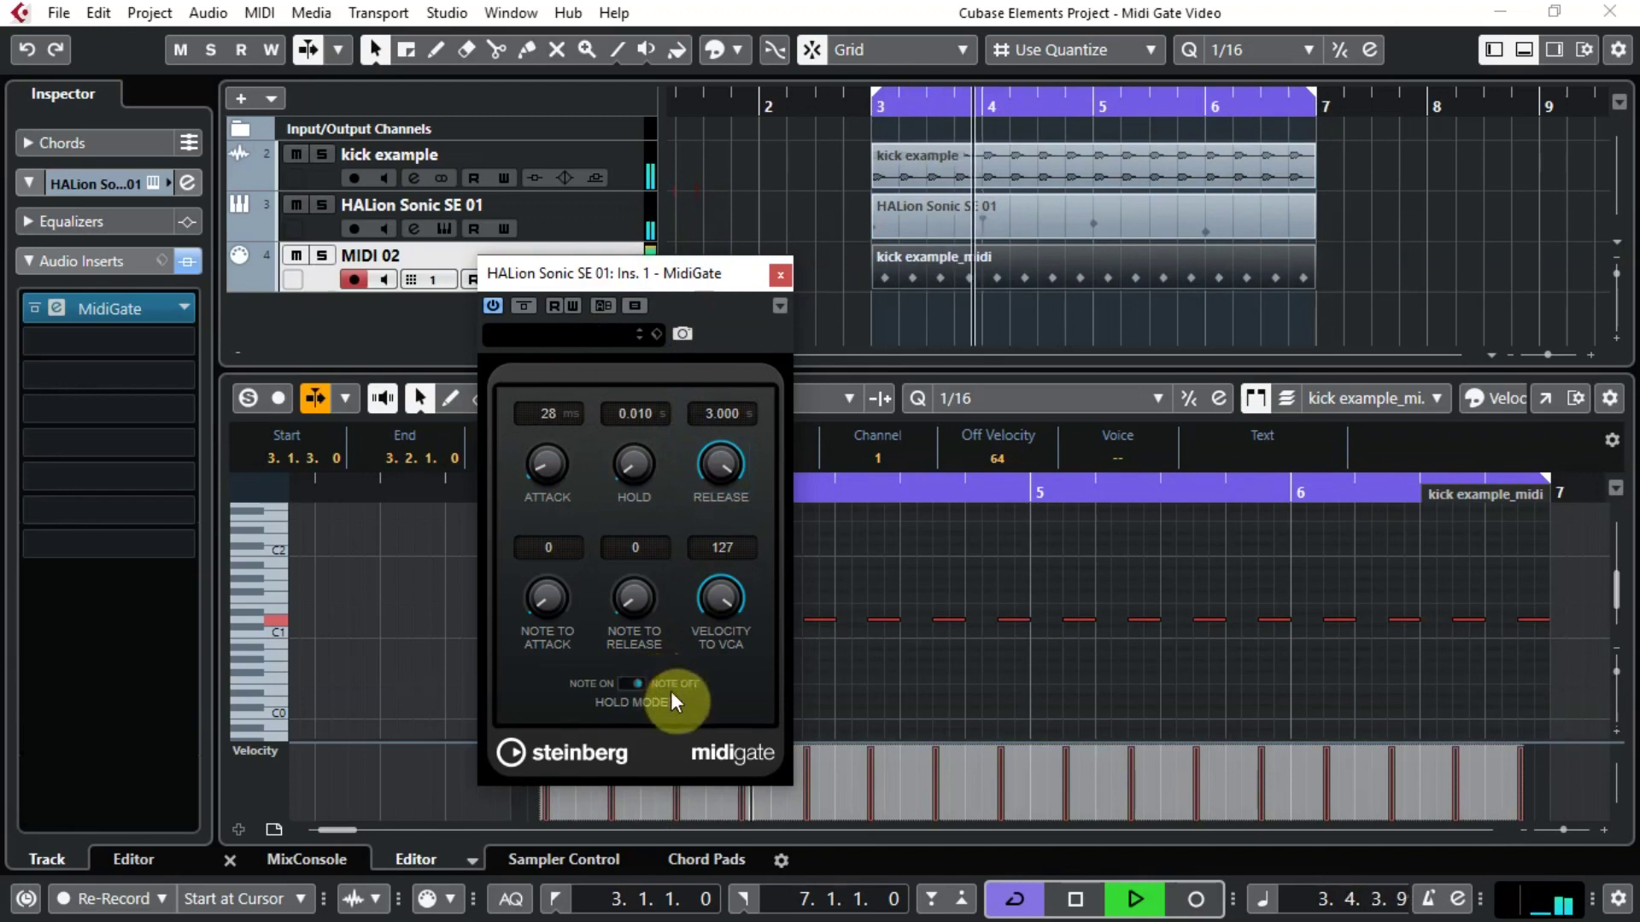
drag(716, 458, 707, 670)
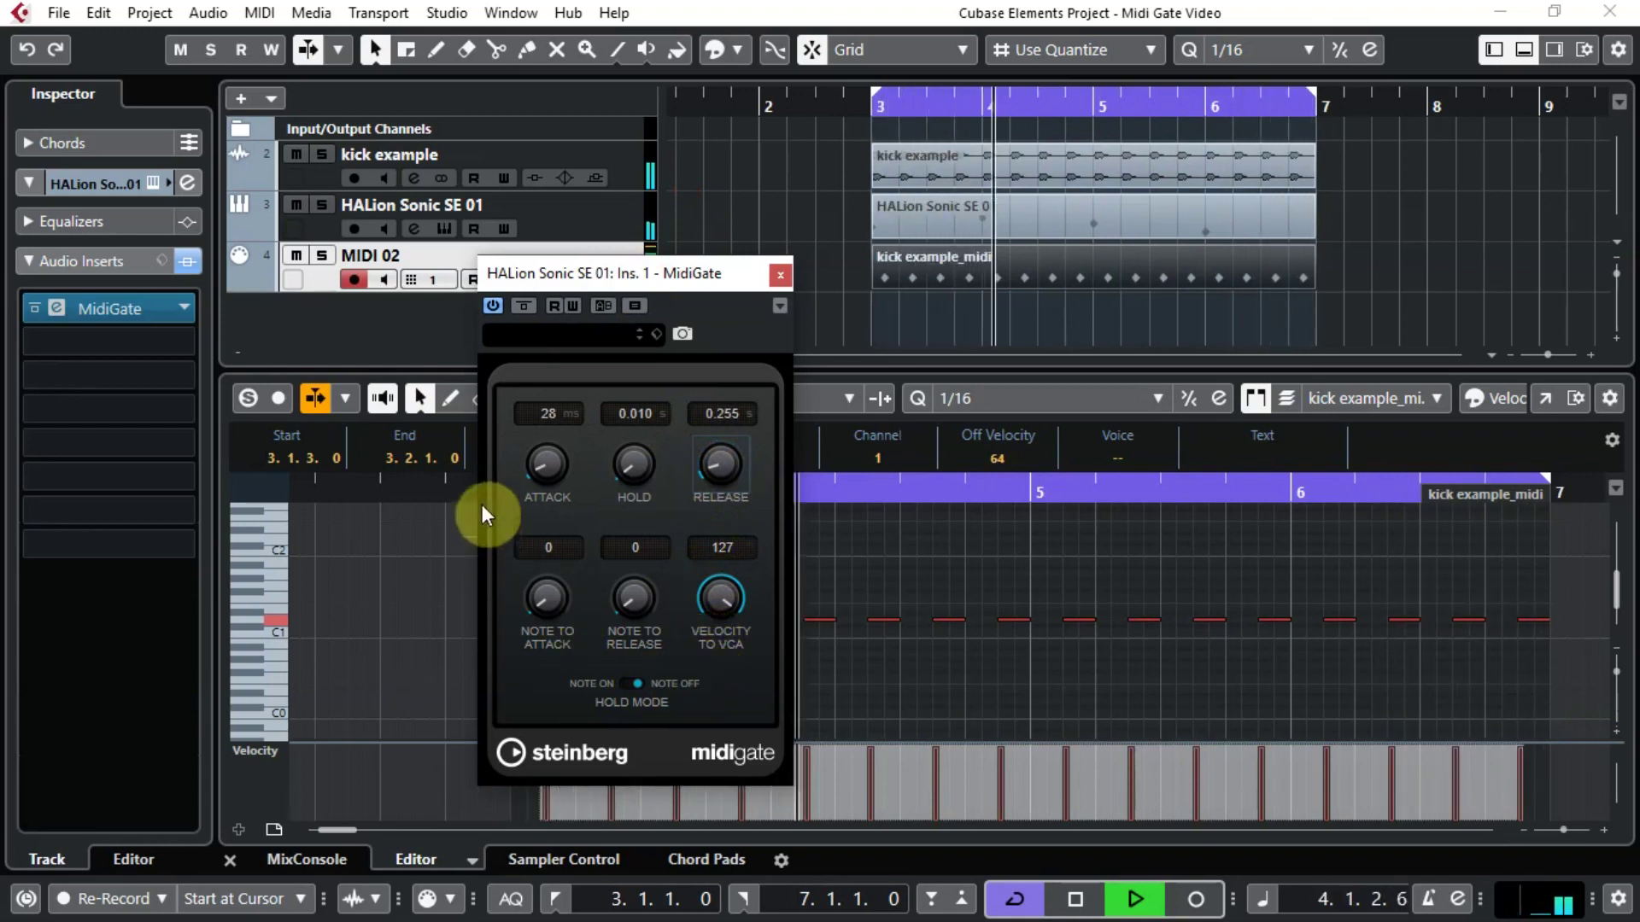
drag(537, 474, 543, 394)
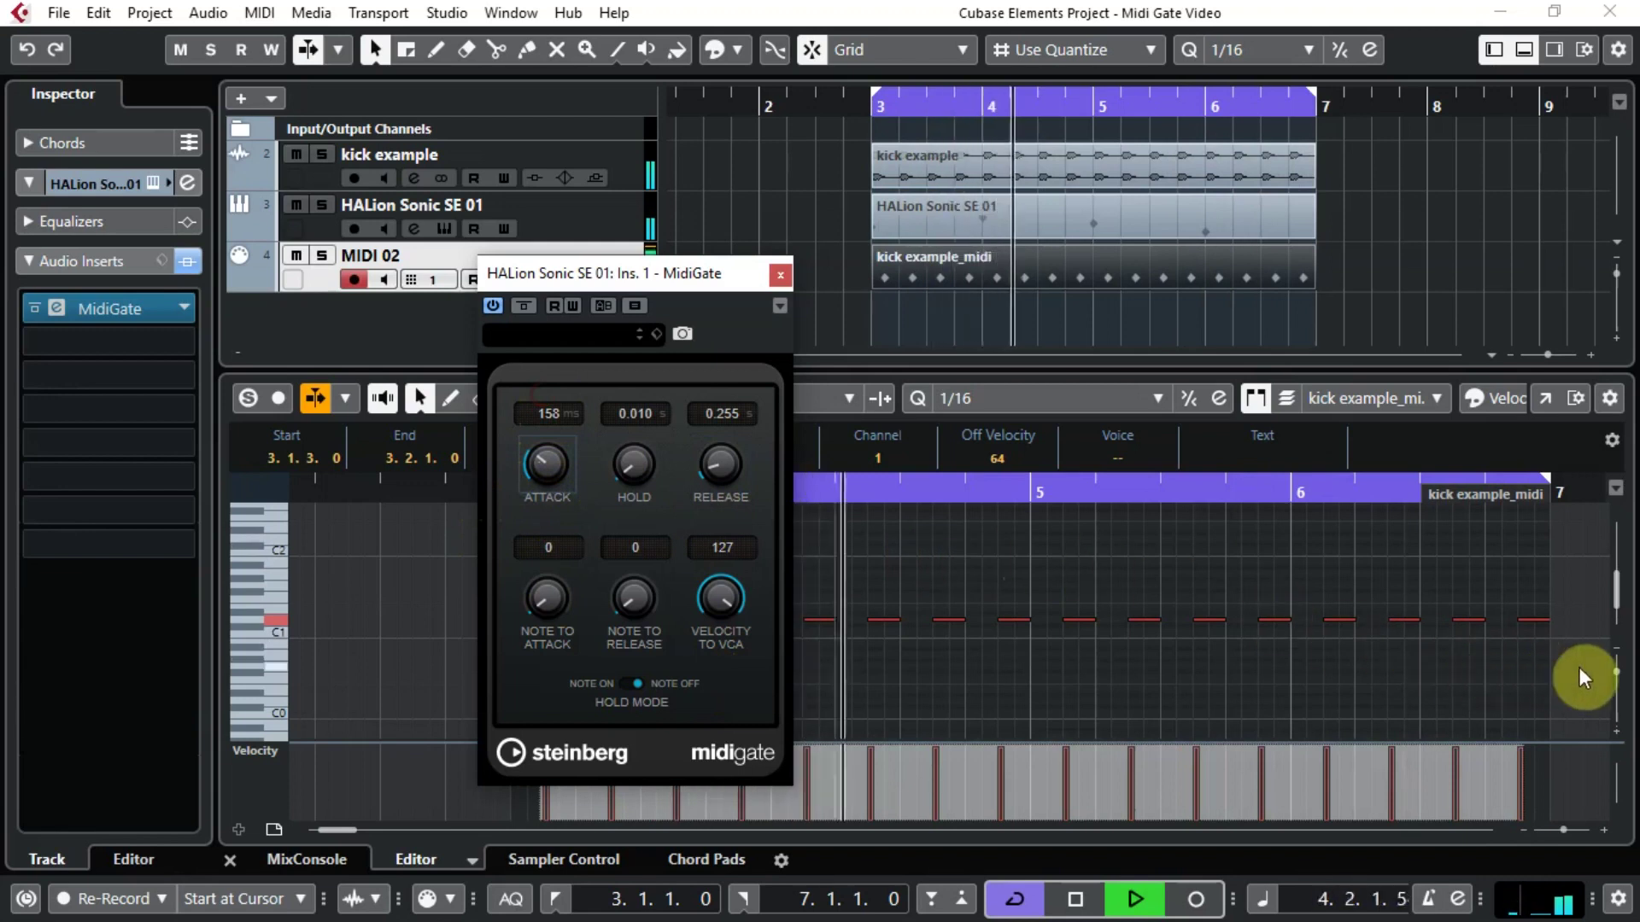
drag(1580, 667, 365, 554)
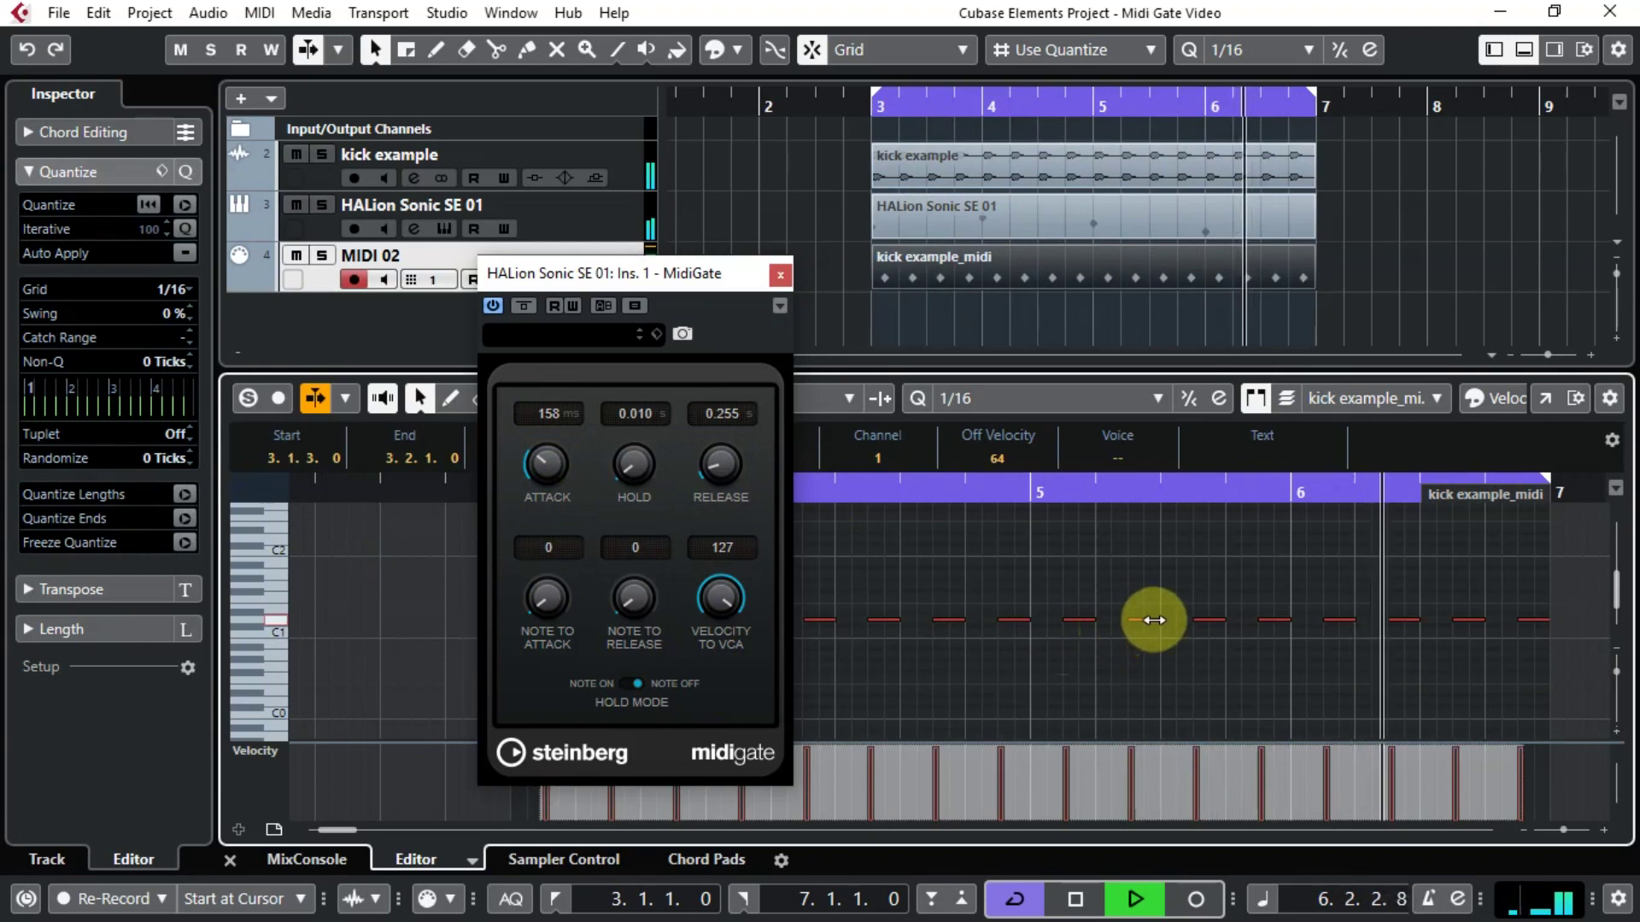
drag(1157, 622, 1122, 630)
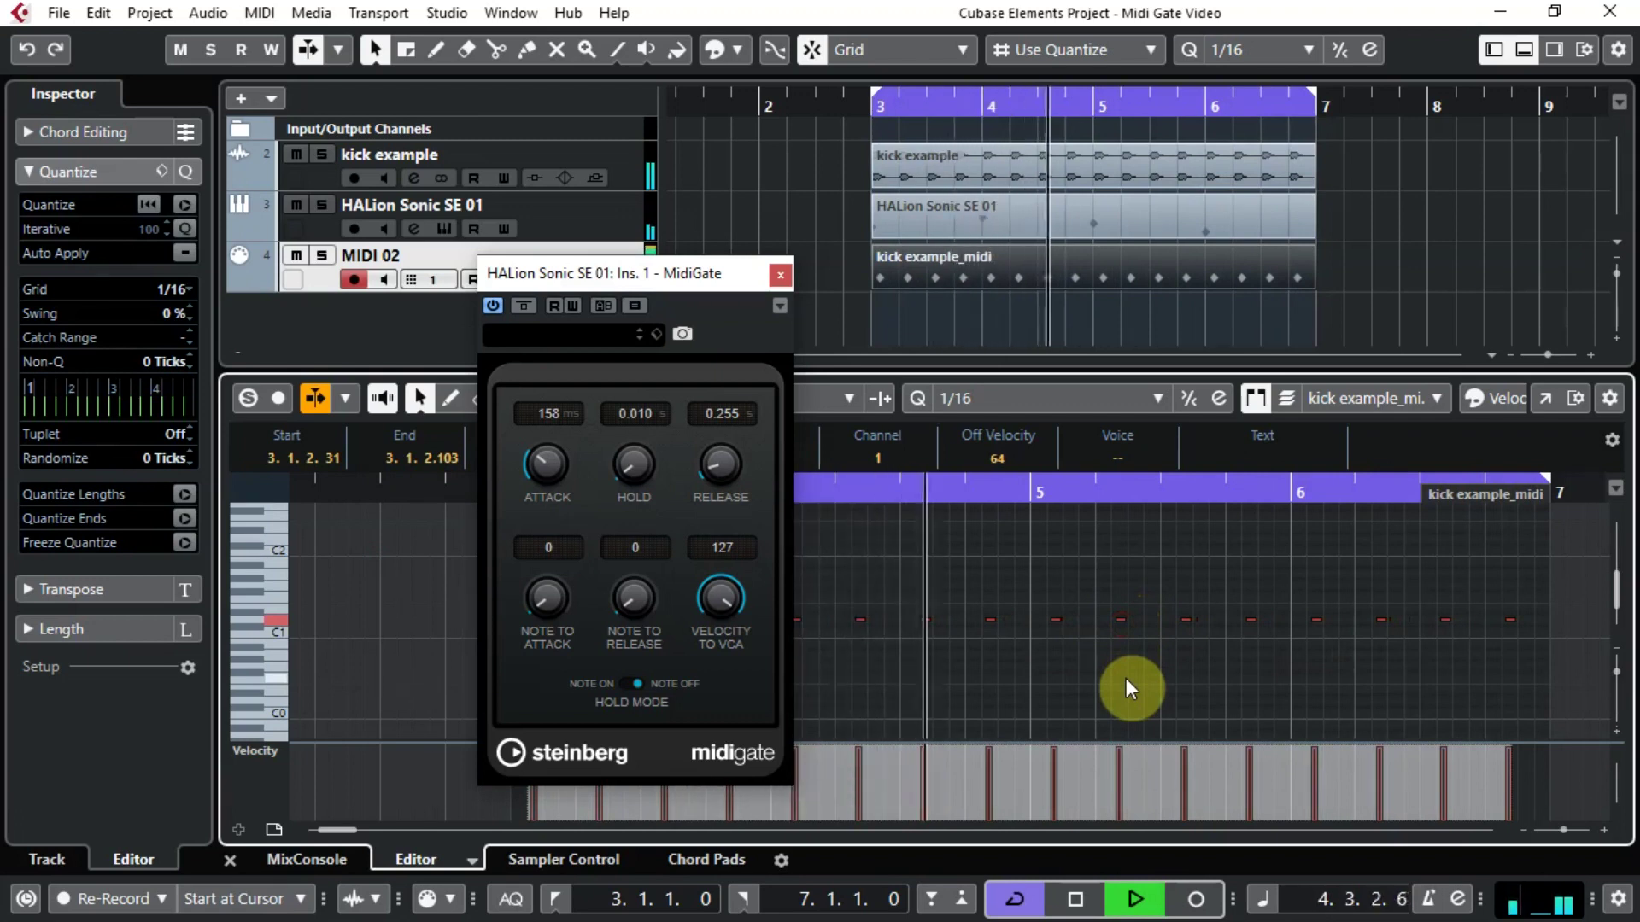
key(ctrl+z)
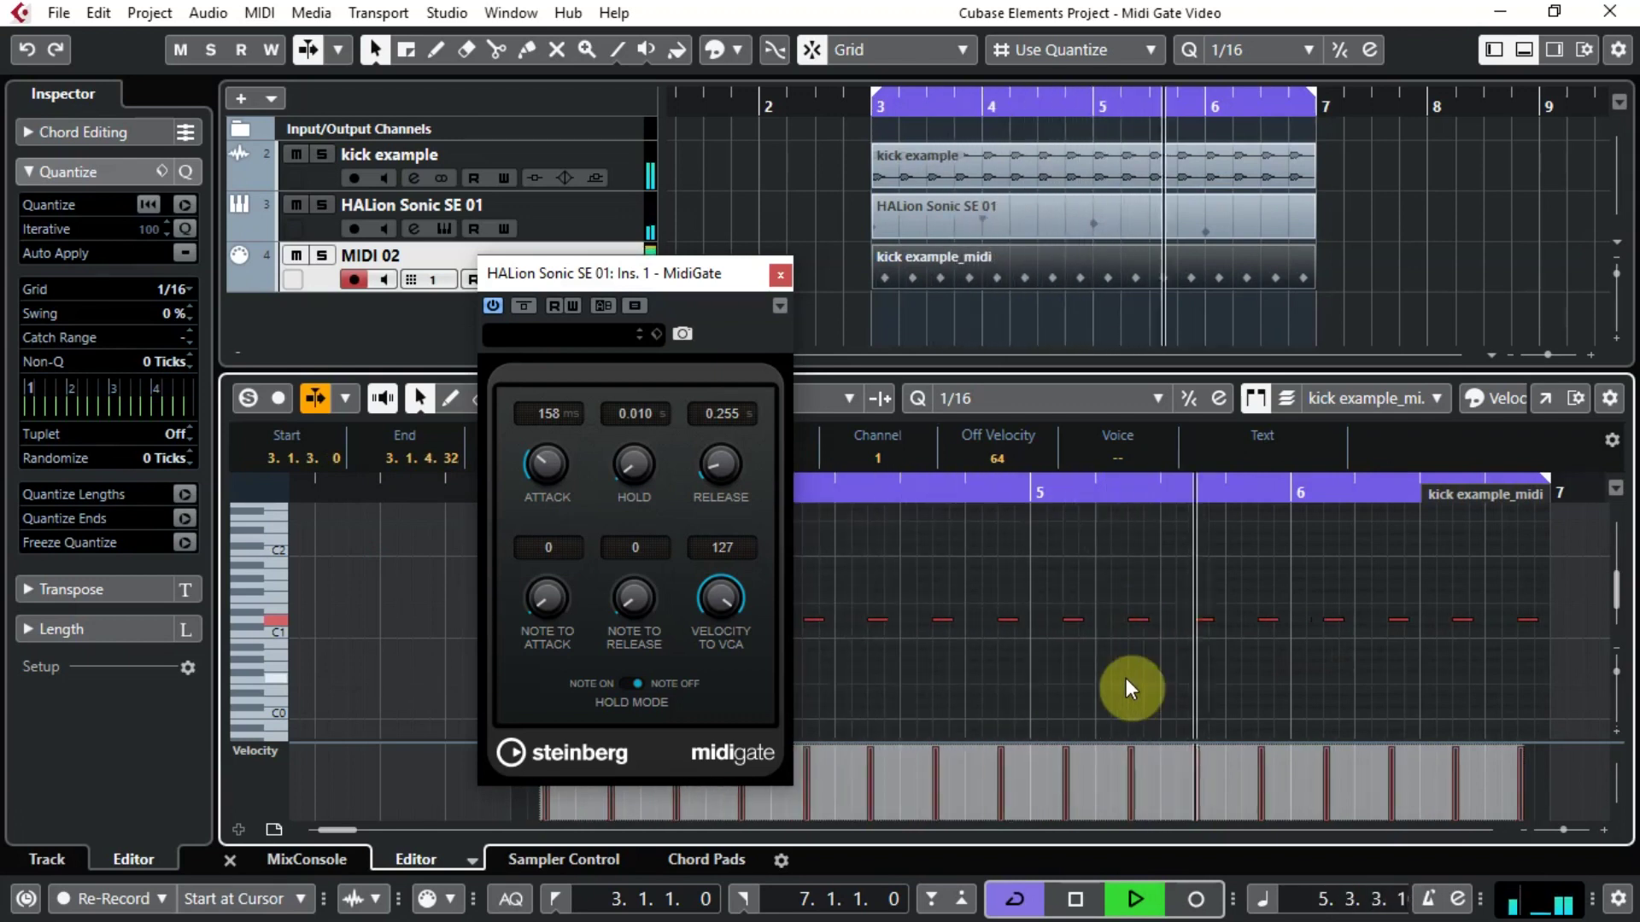
key(ctrl+z)
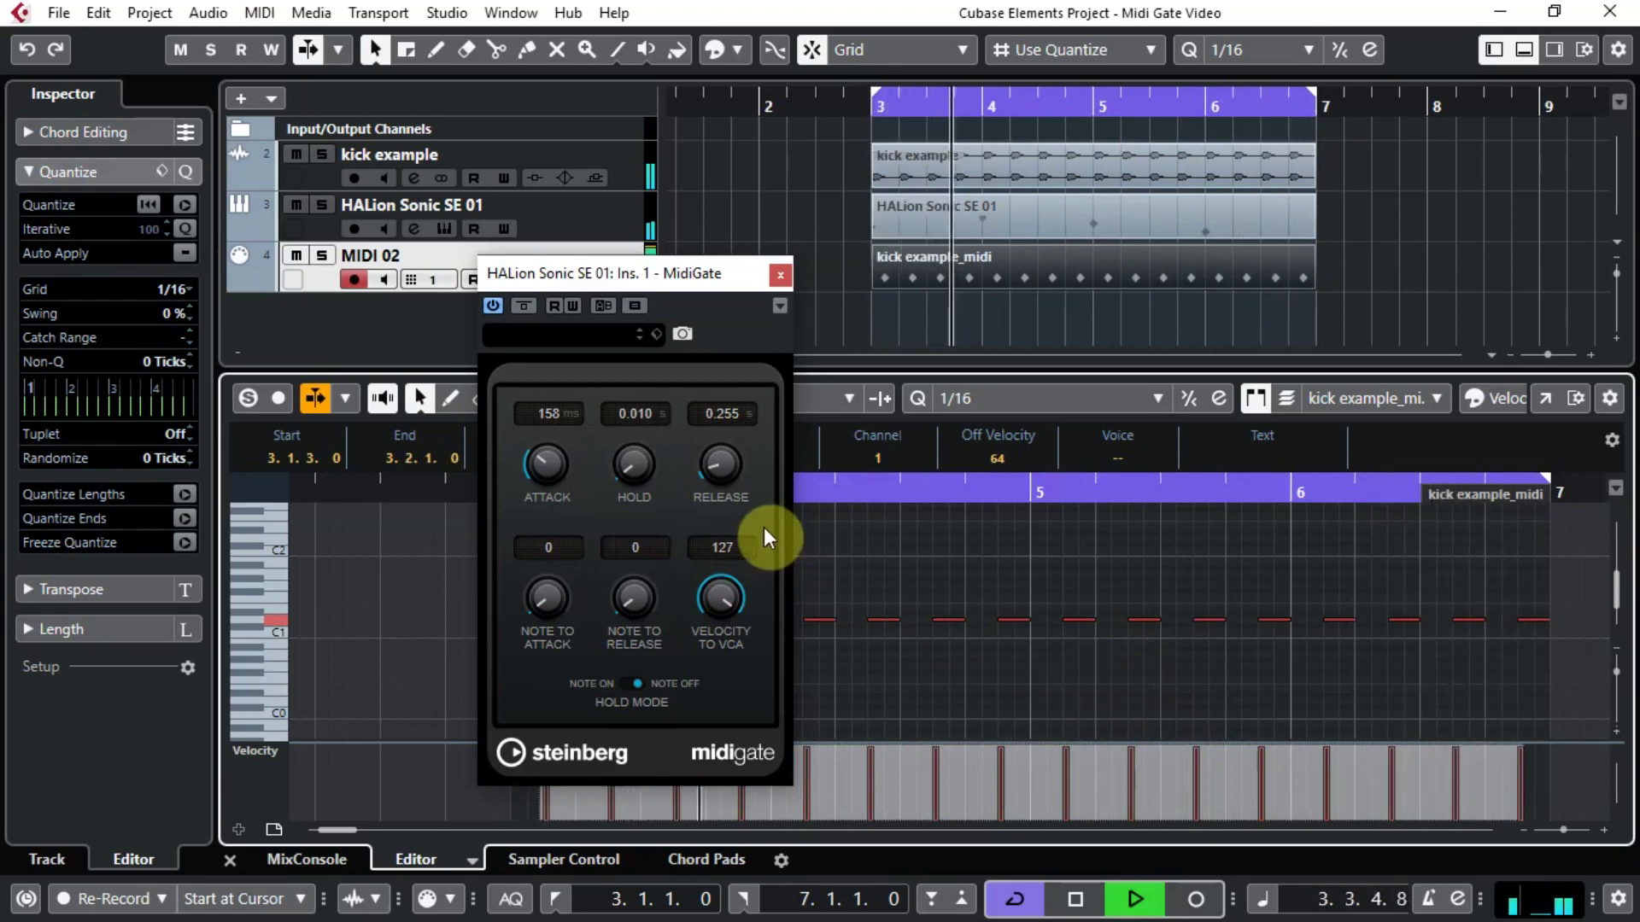
mouse_move(1108, 919)
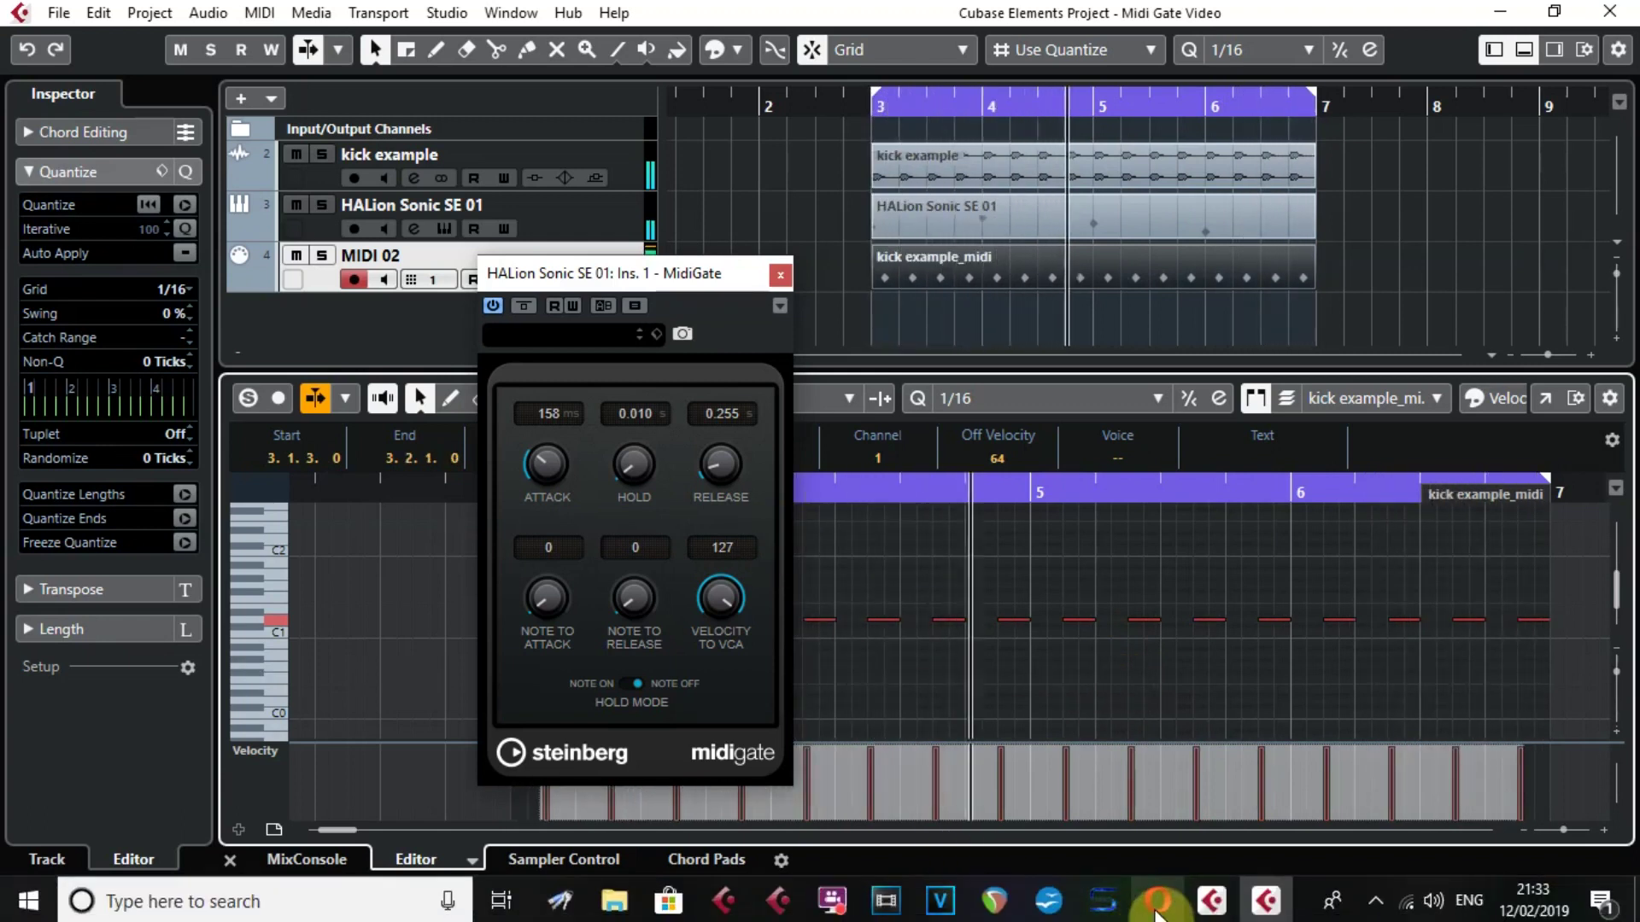